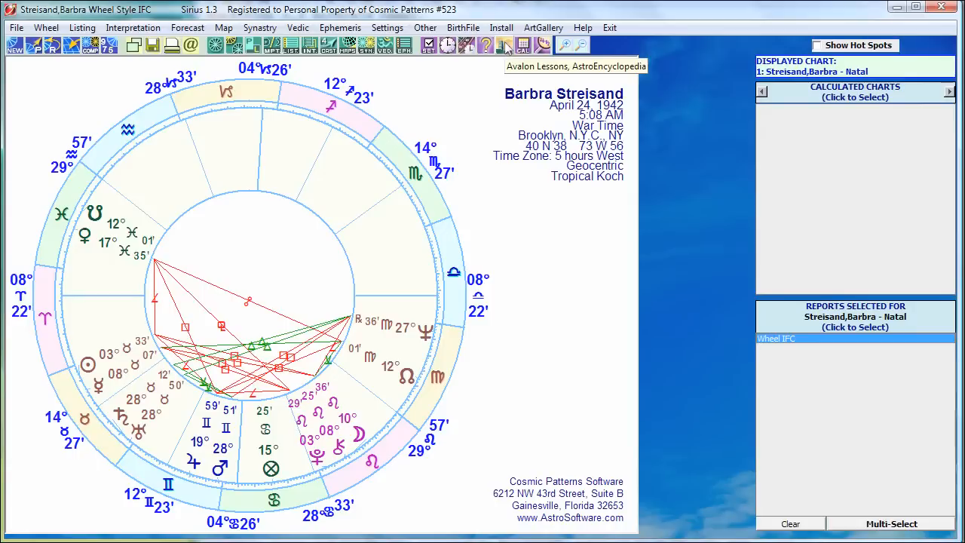
Step: Open the AstroSignature database research and set its birth data category to Singer under Musician, Singer, Orchestra conductor
left_click(546, 46)
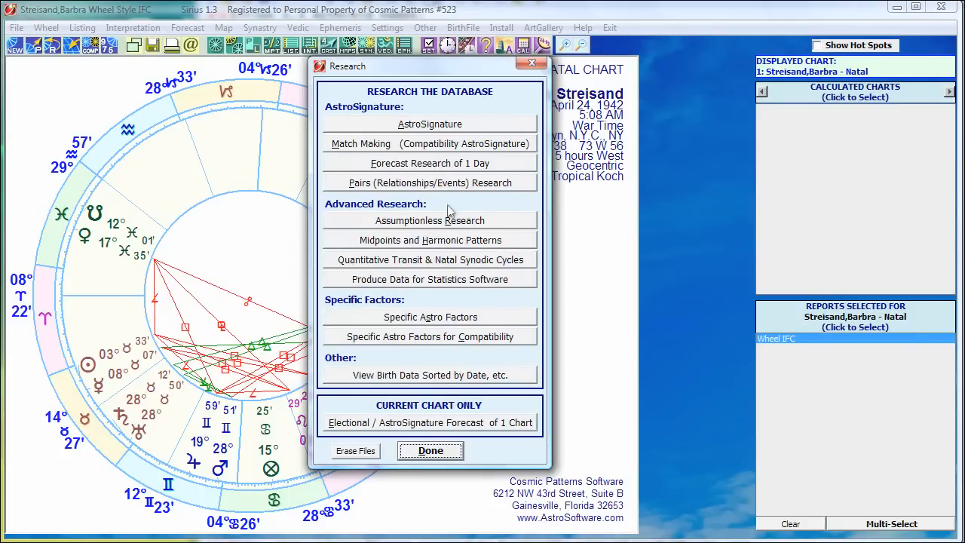
left_click(414, 132)
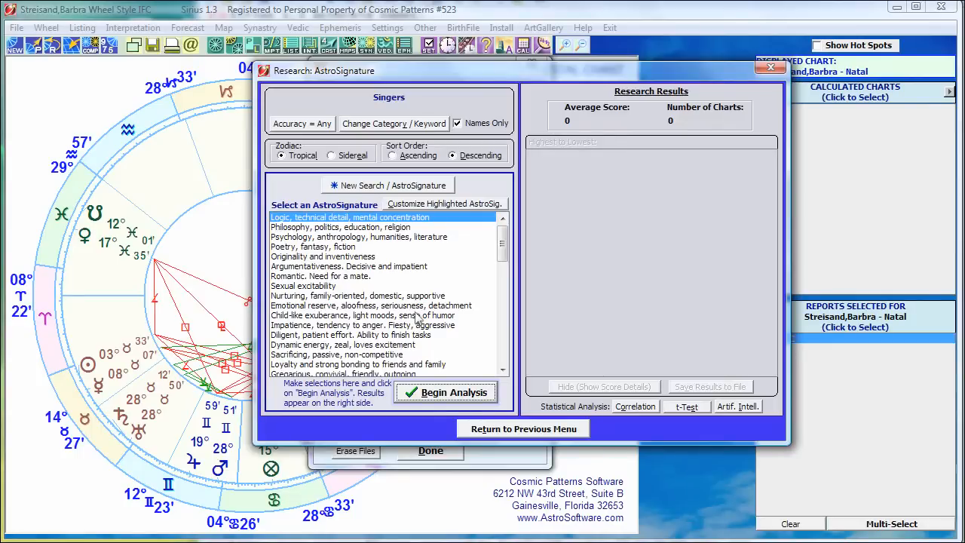
left_click(384, 125)
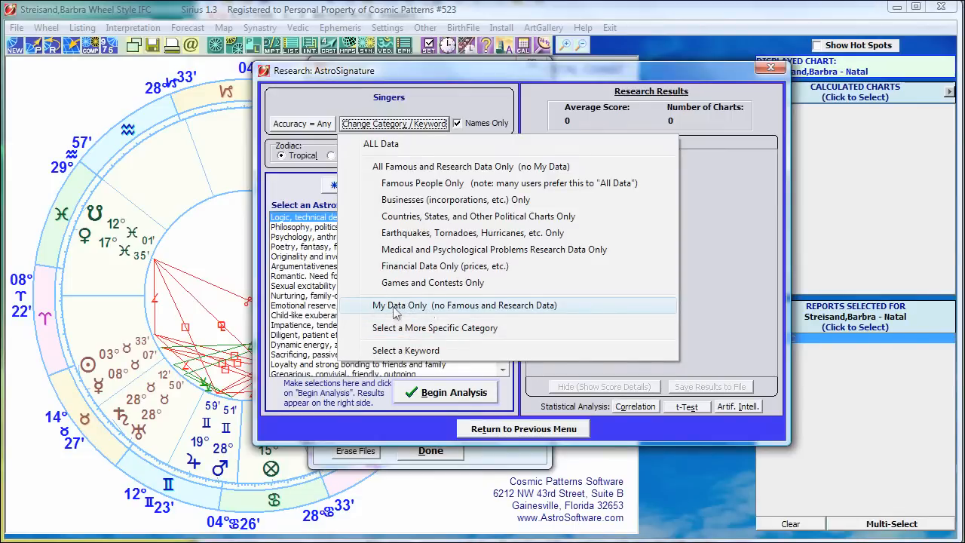
left_click(392, 331)
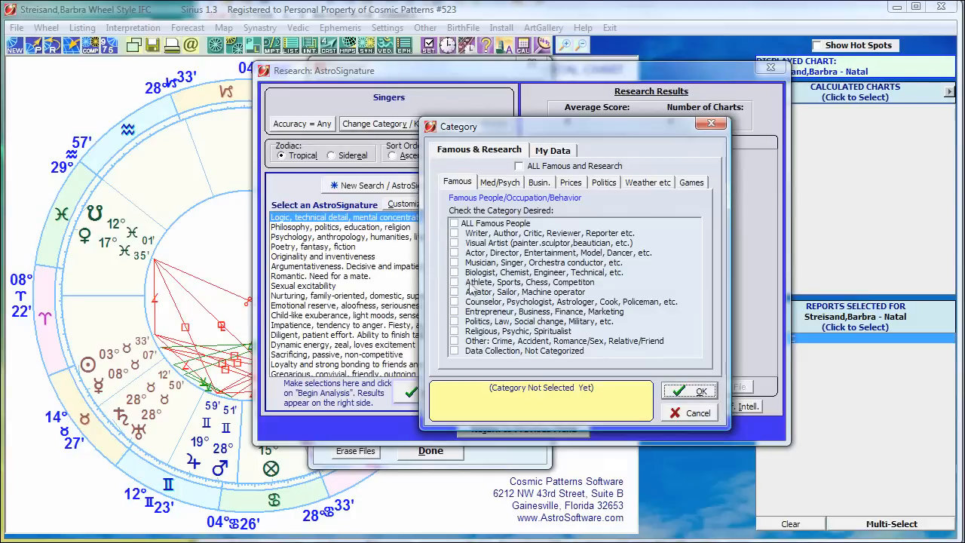
left_click(478, 263)
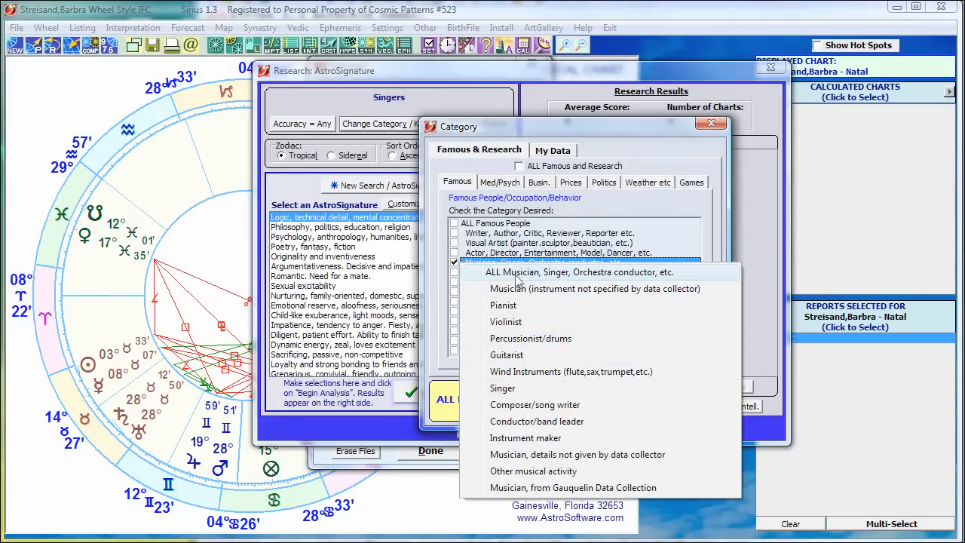
left_click(506, 388)
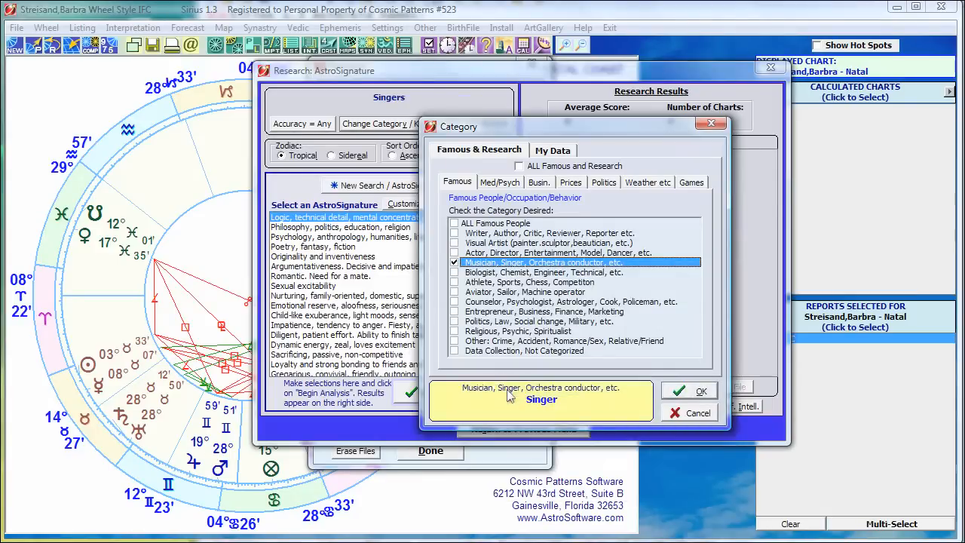
left_click(496, 247)
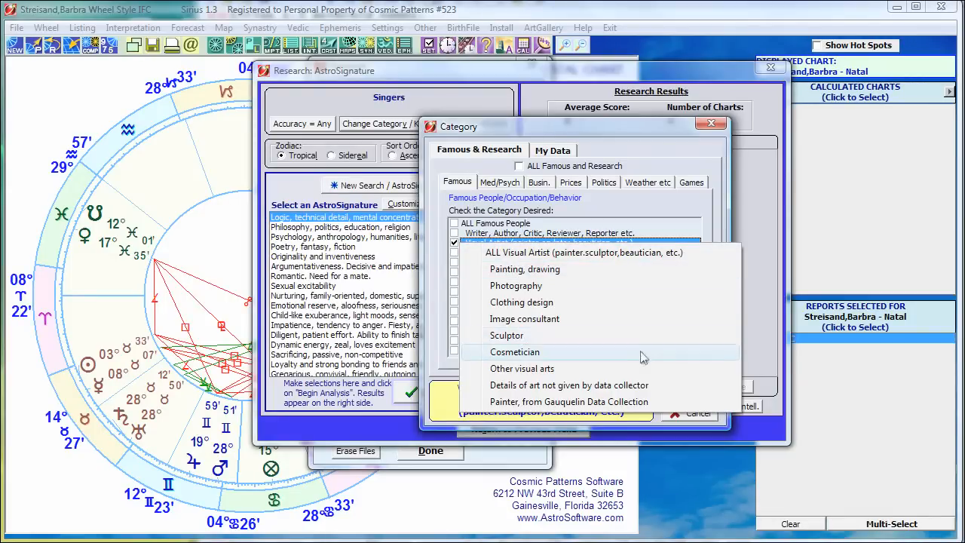
left_click(647, 169)
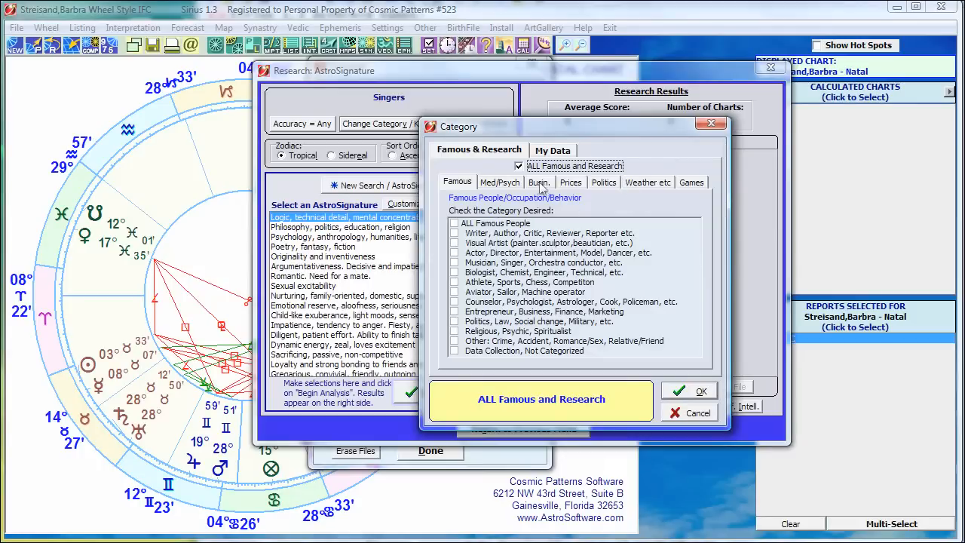
left_click(480, 269)
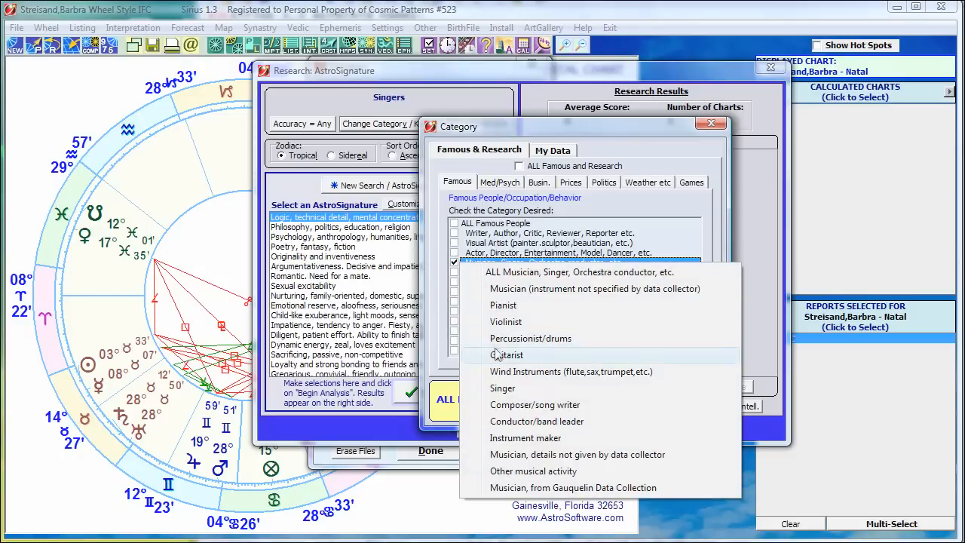
left_click(501, 391)
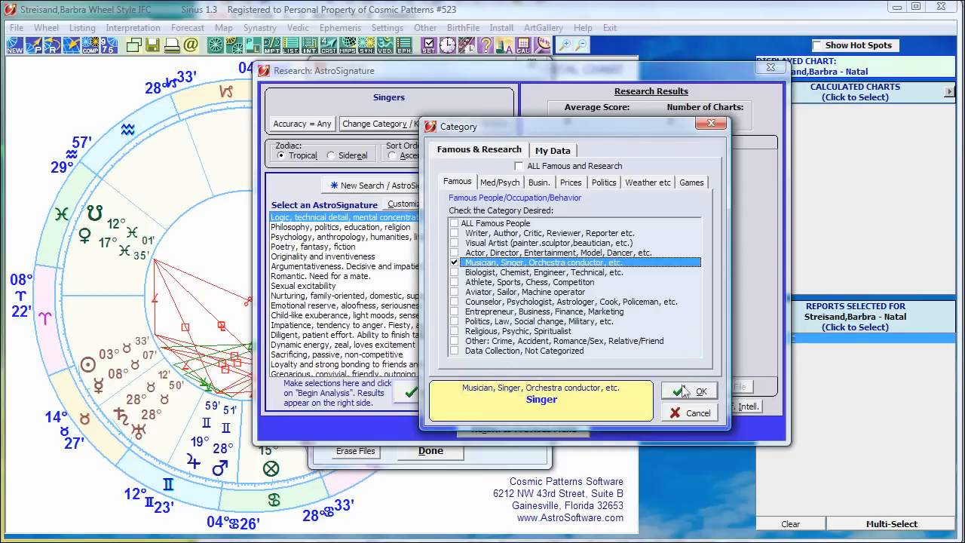
left_click(684, 390)
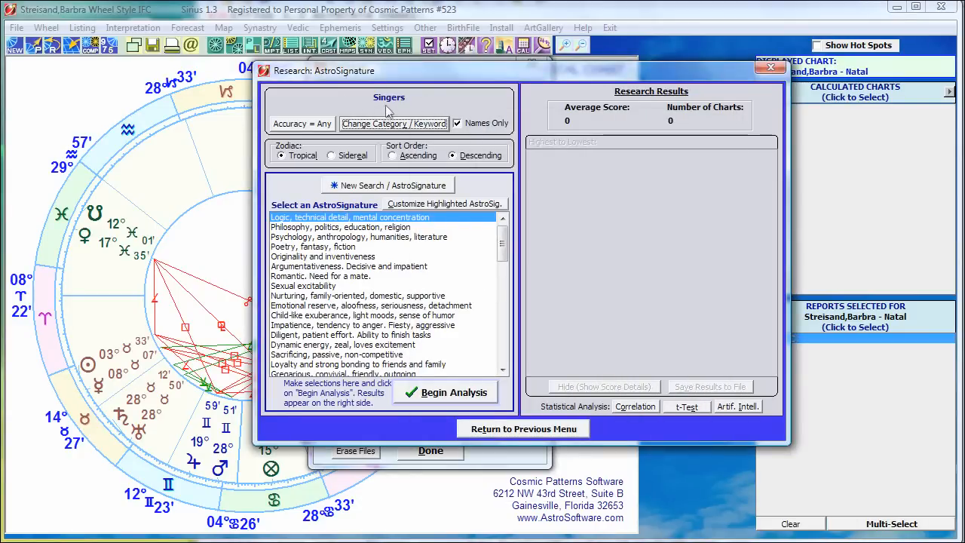
Step: Restrict the researched charts to birth data with an accuracy of A or better
left_click(300, 126)
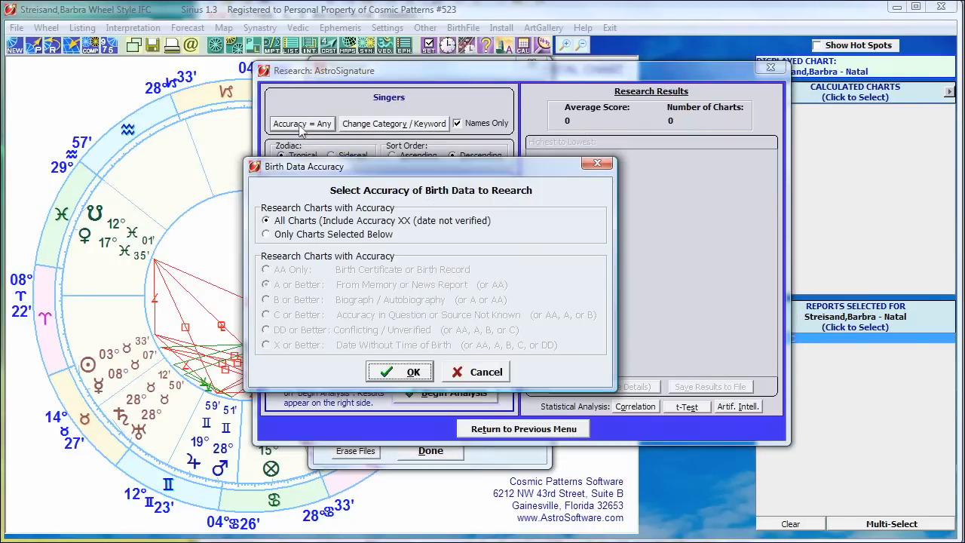
left_click(282, 237)
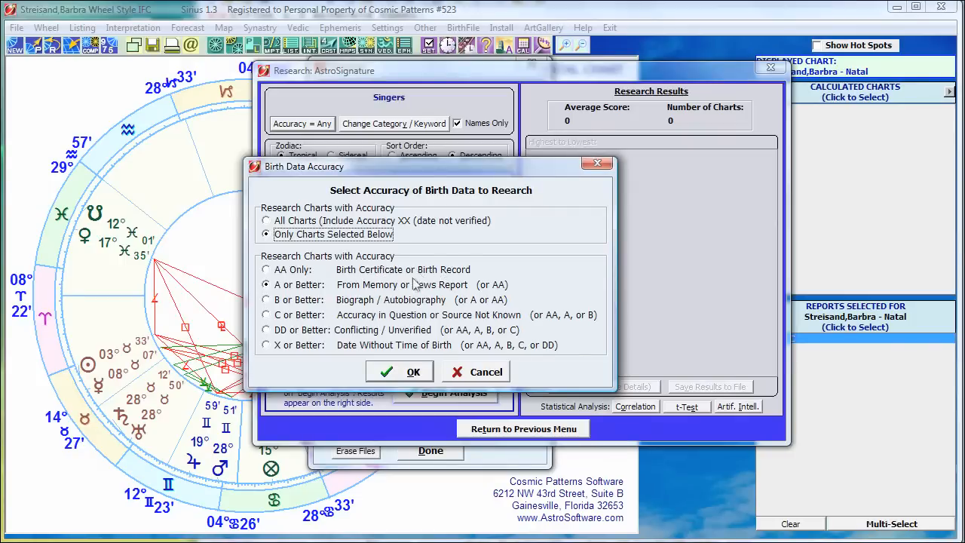
left_click(413, 372)
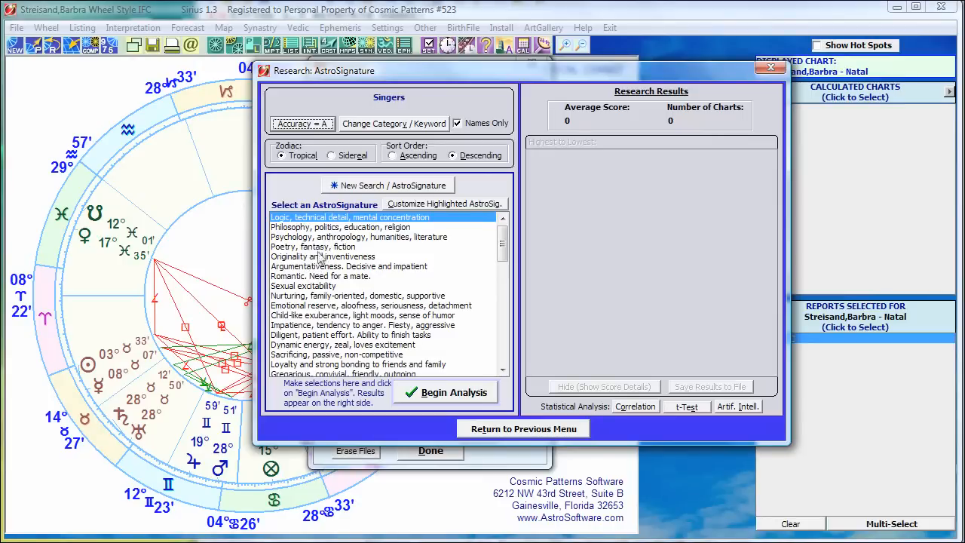
Step: Run the analysis for the "Romantic. Need for a mate." AstroSignature and place the score details and name search windows side by side
left_click(290, 276)
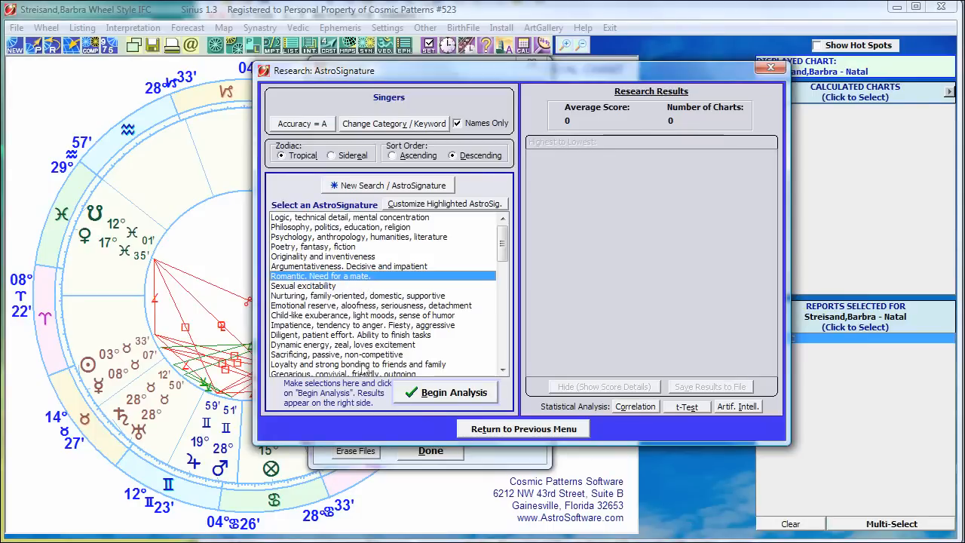
left_click(443, 395)
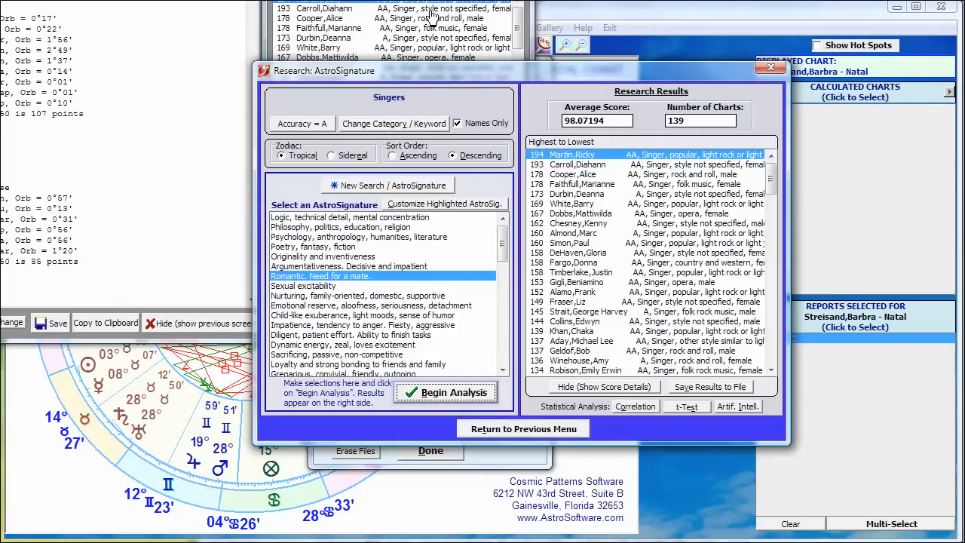
left_click_drag(38, 0, 210, 9)
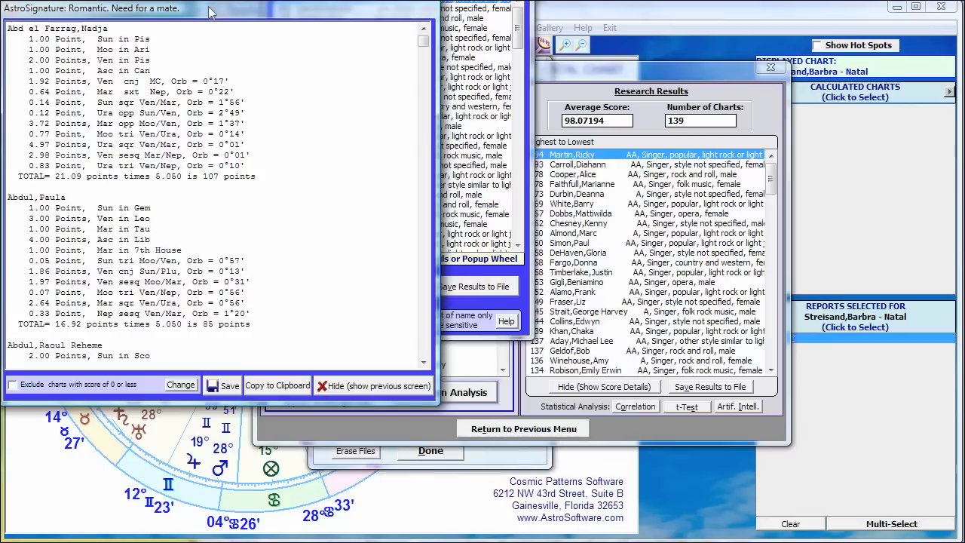
left_click_drag(386, 0, 569, 19)
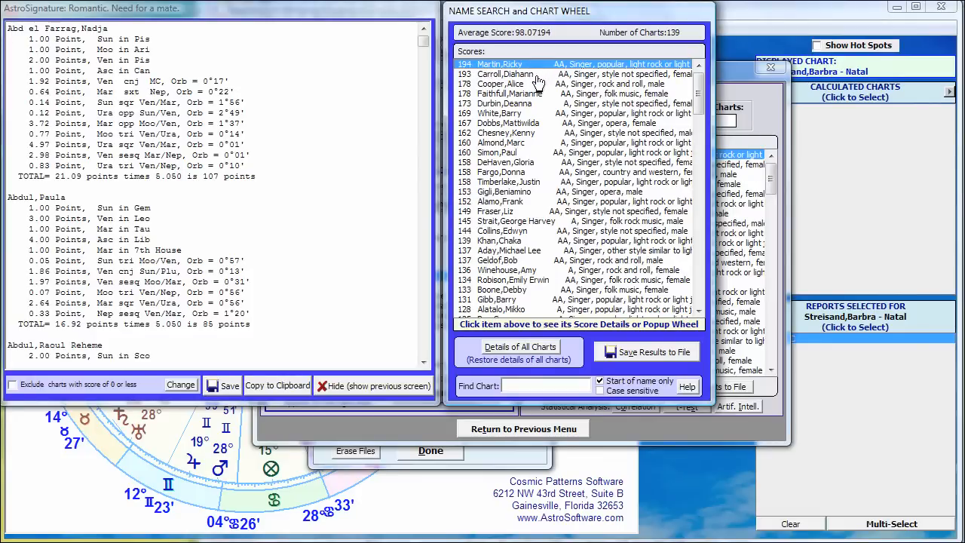
Step: View the individual score details for Paul Simon's chart and for Ricky Martin's chart
left_click(499, 68)
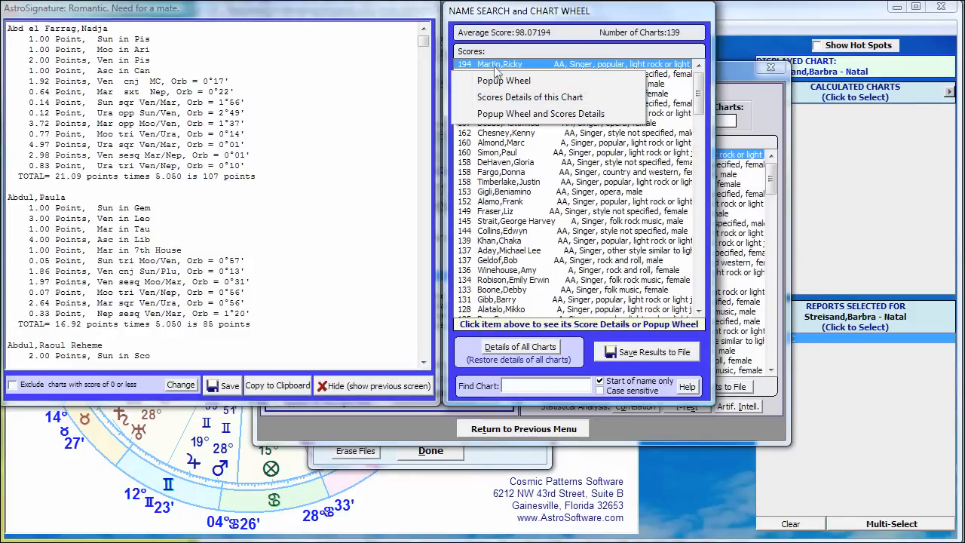
left_click(501, 153)
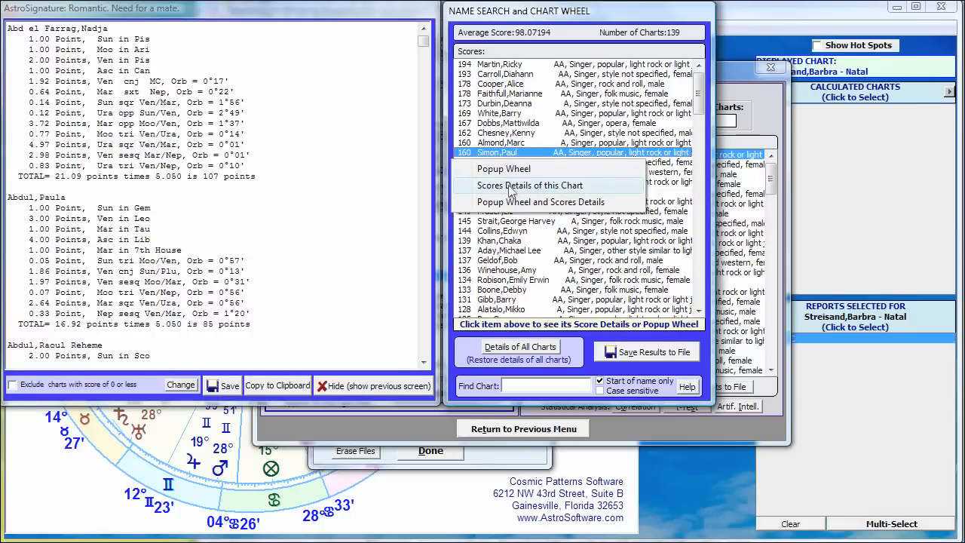
left_click(509, 188)
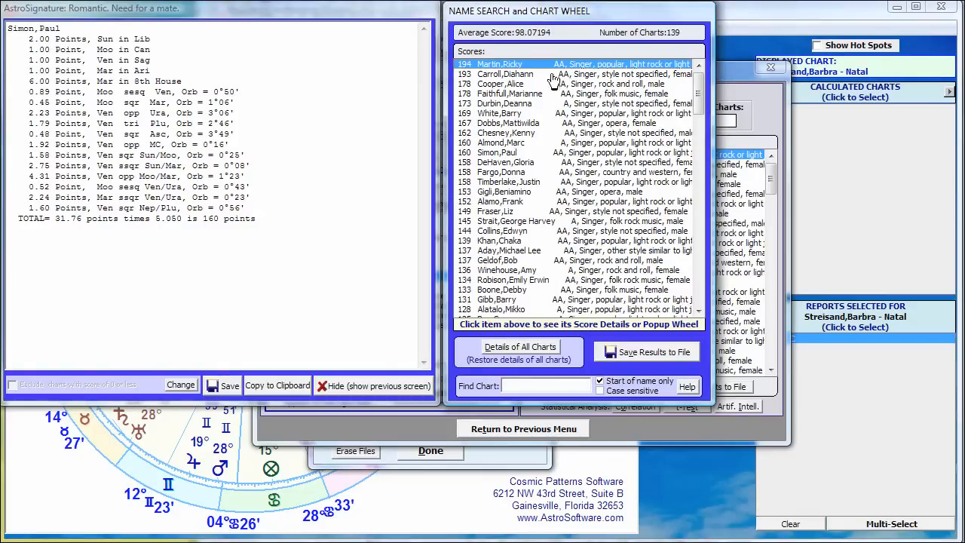
left_click(517, 67)
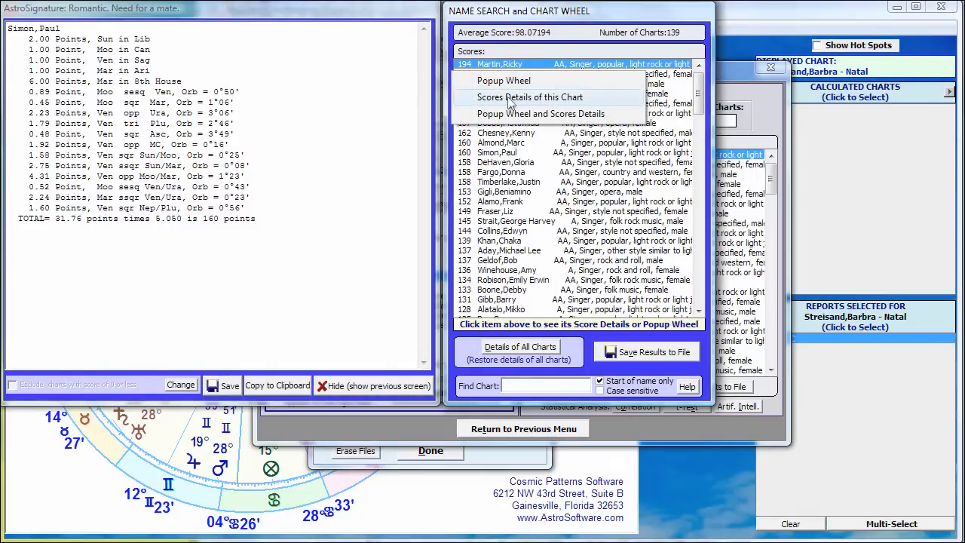
left_click(509, 97)
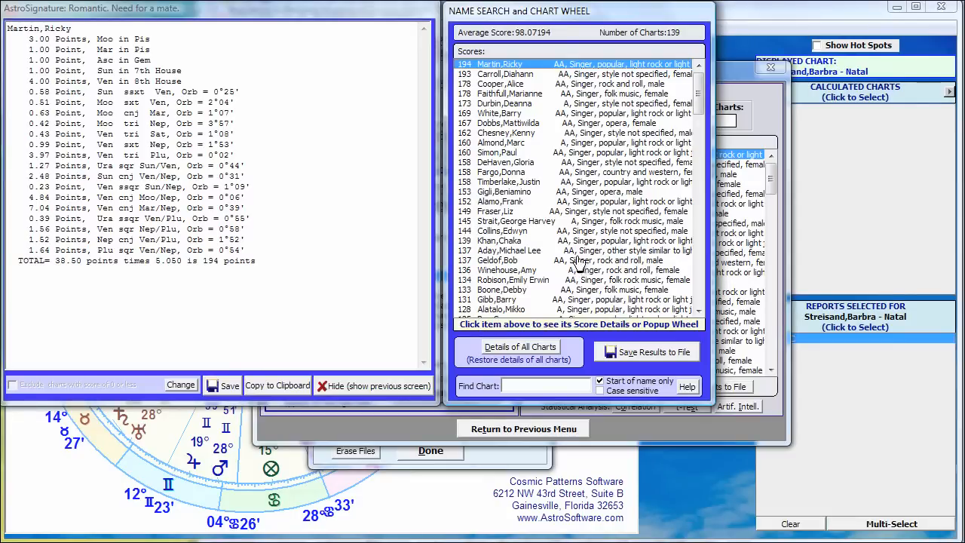
Step: View Ricky Martin's popup natal wheel, close it, and look over the ranked list of singers
left_click(483, 66)
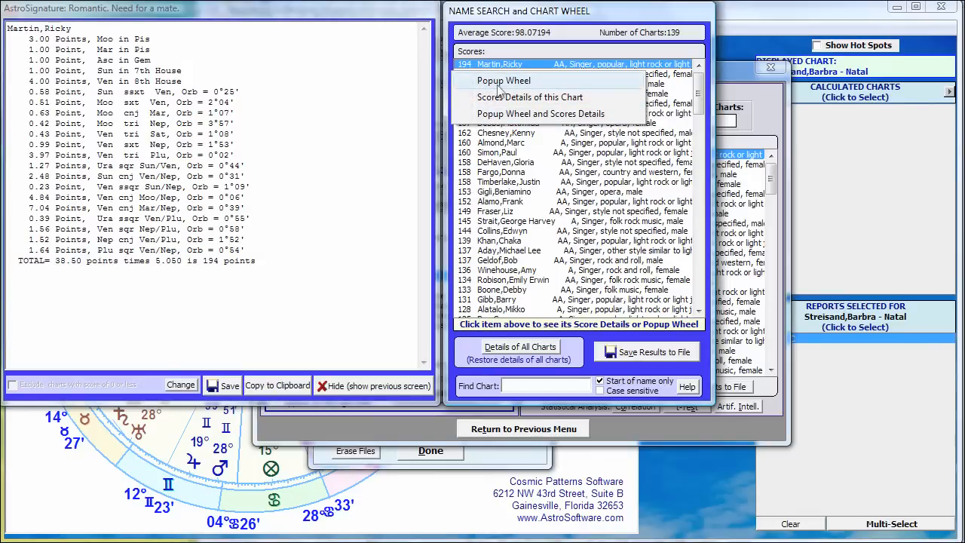
left_click(497, 83)
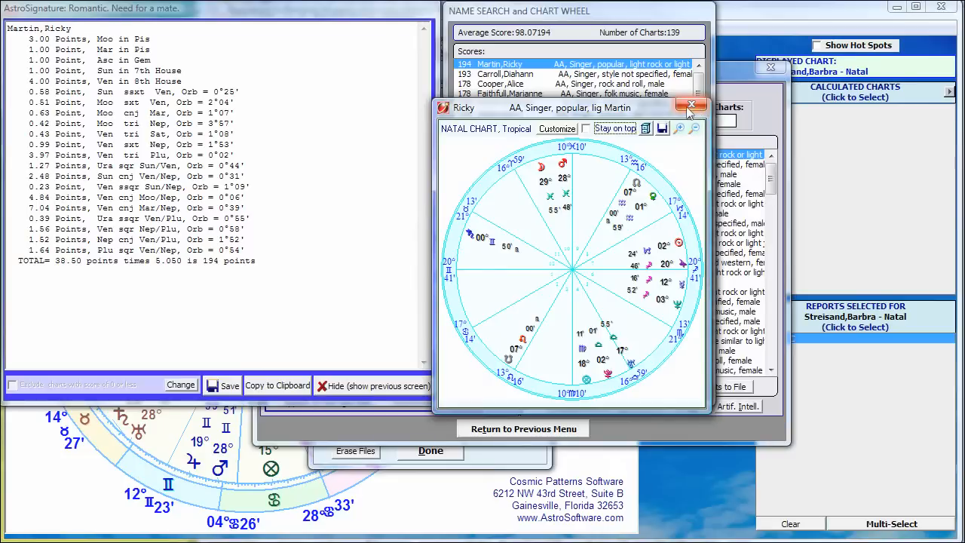
left_click(687, 109)
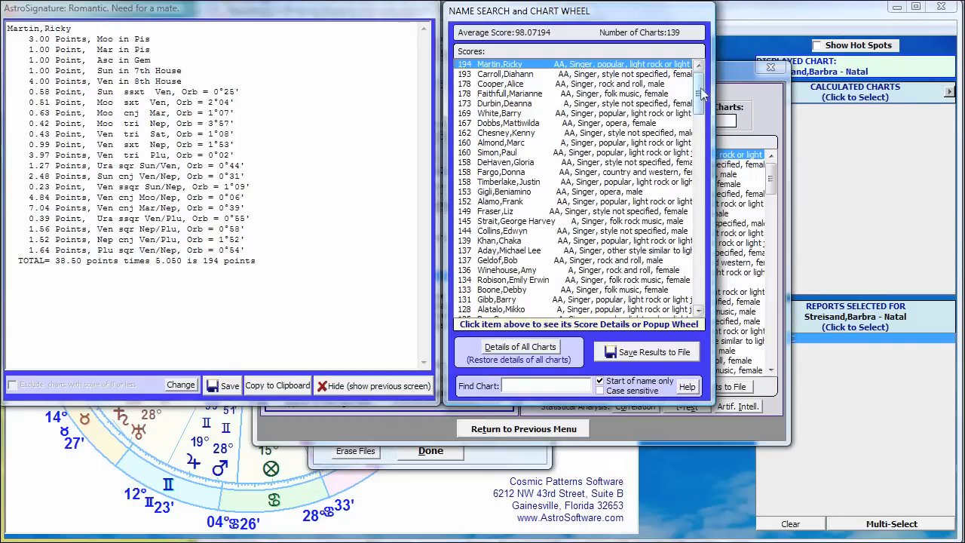
scroll(699, 91, "down", 3)
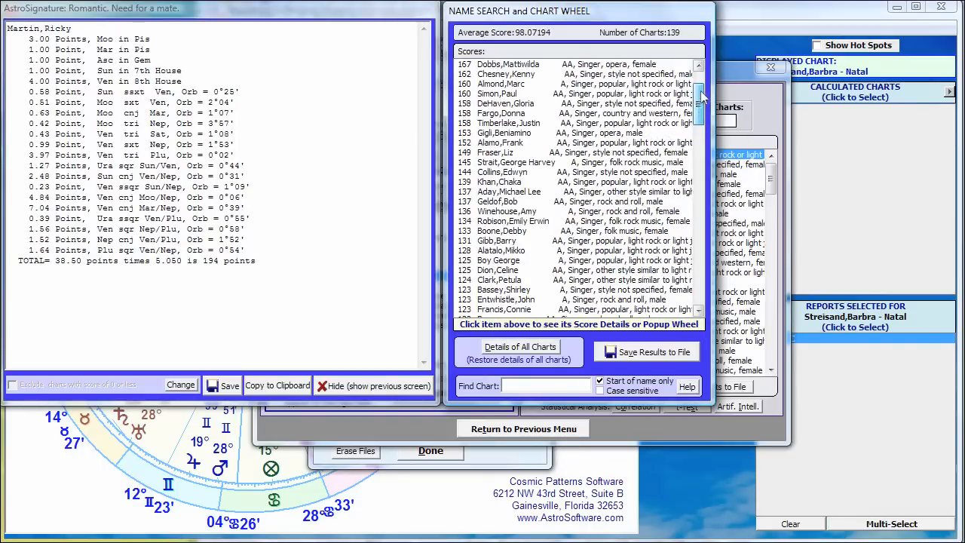
scroll(701, 90, "up", 3)
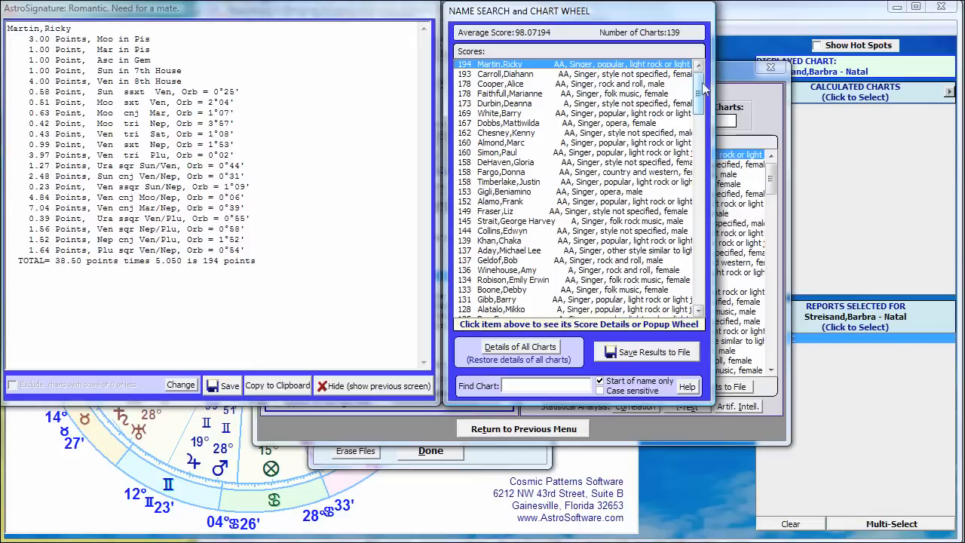
Step: Return to the research window and open the "Romantic. Need for a mate." AstroSignature for customization
left_click(679, 435)
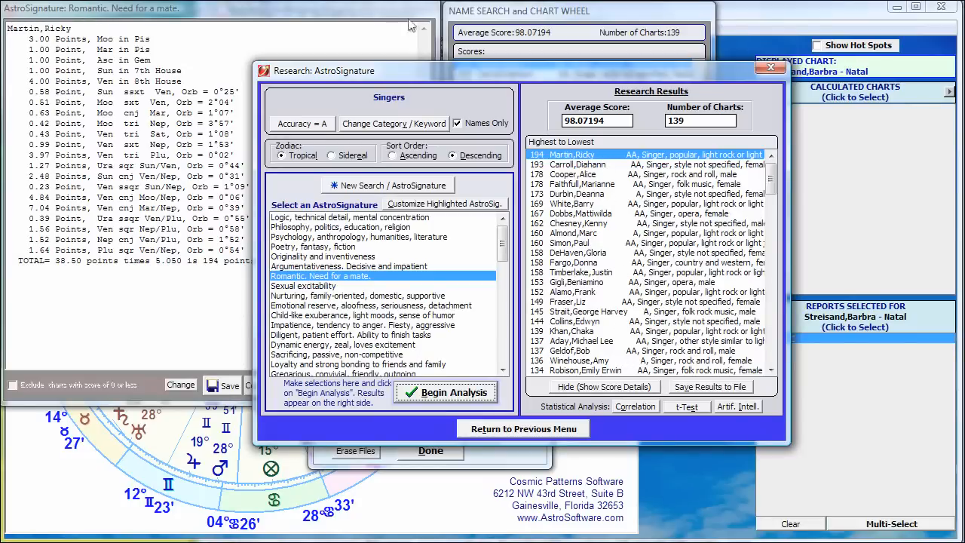
left_click(359, 11)
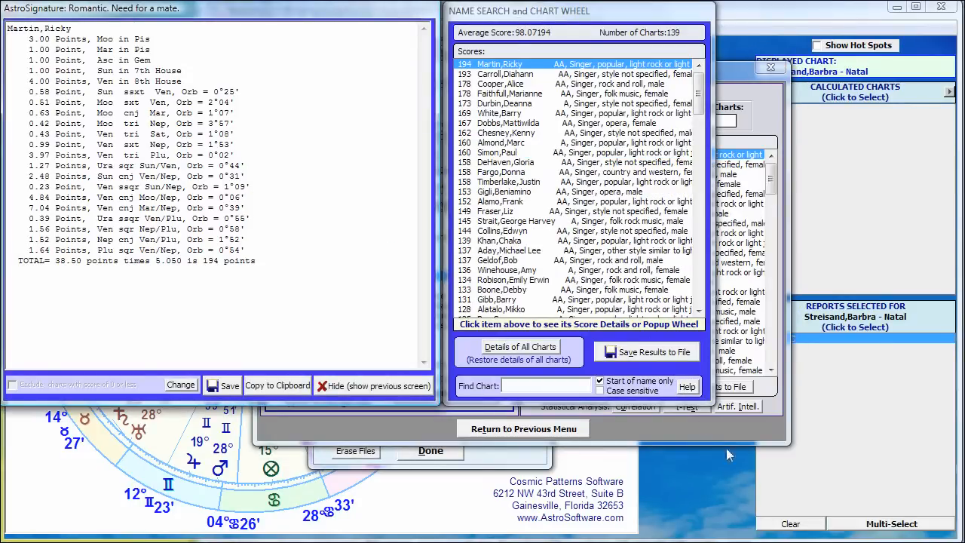
left_click(668, 427)
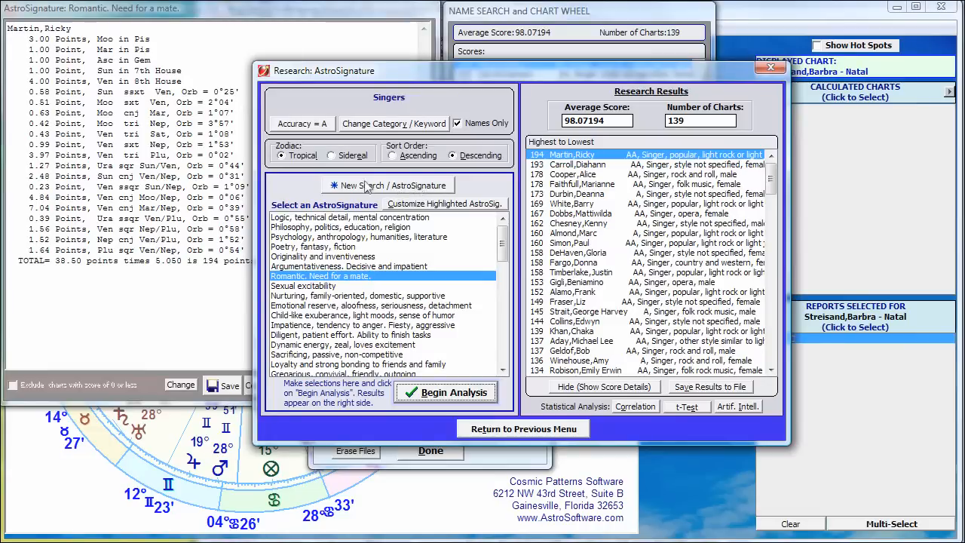
left_click(420, 204)
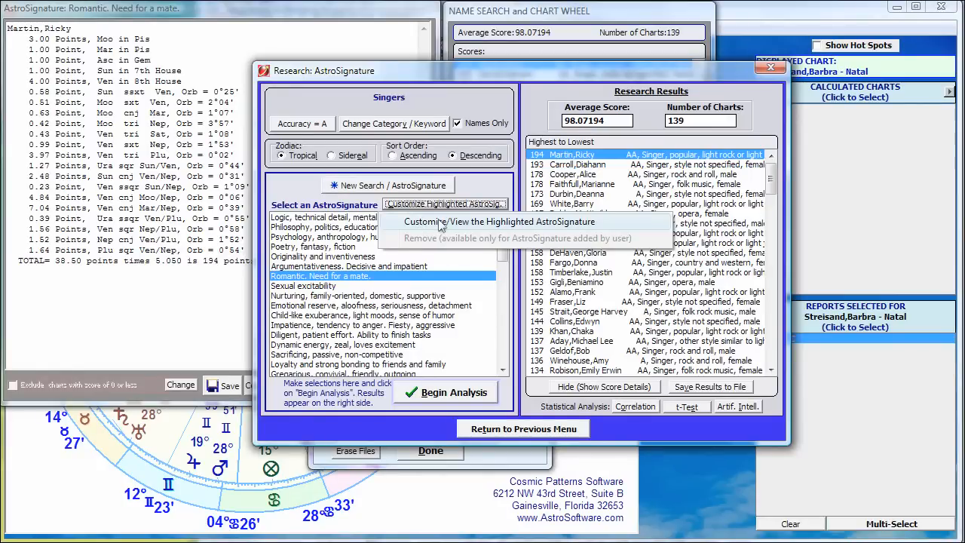
left_click(441, 222)
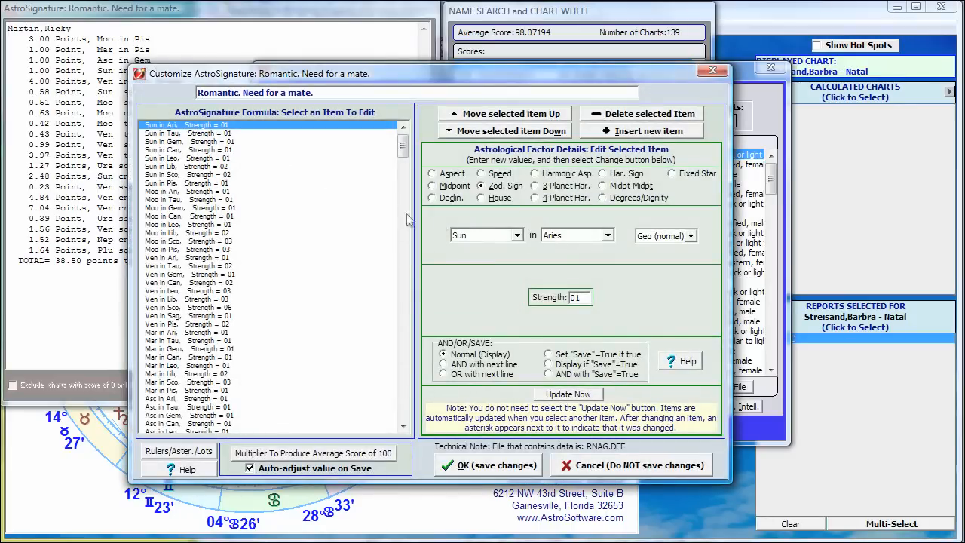
Step: Look through the formula items of the "Romantic. Need for a mate." AstroSignature, down to the midpoint factors
left_click_drag(404, 147, 426, 112)
mouse_move(402, 149)
left_mouse_down()
mouse_move(402, 183)
mouse_move(401, 151)
left_mouse_up()
left_click_drag(402, 149, 249, 248)
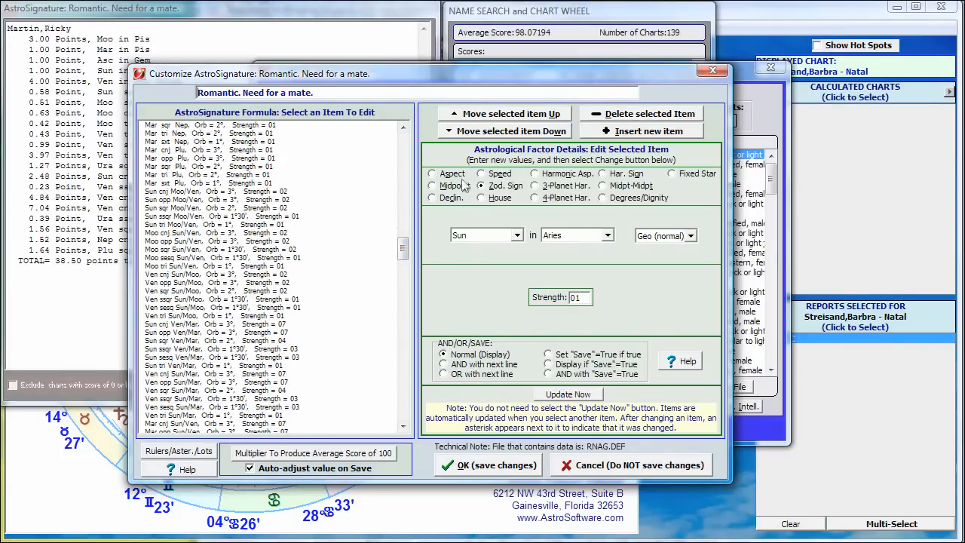
Step: Try inserting a new item into the "Romantic. Need for a mate." formula and close the customization without saving changes
left_click(634, 131)
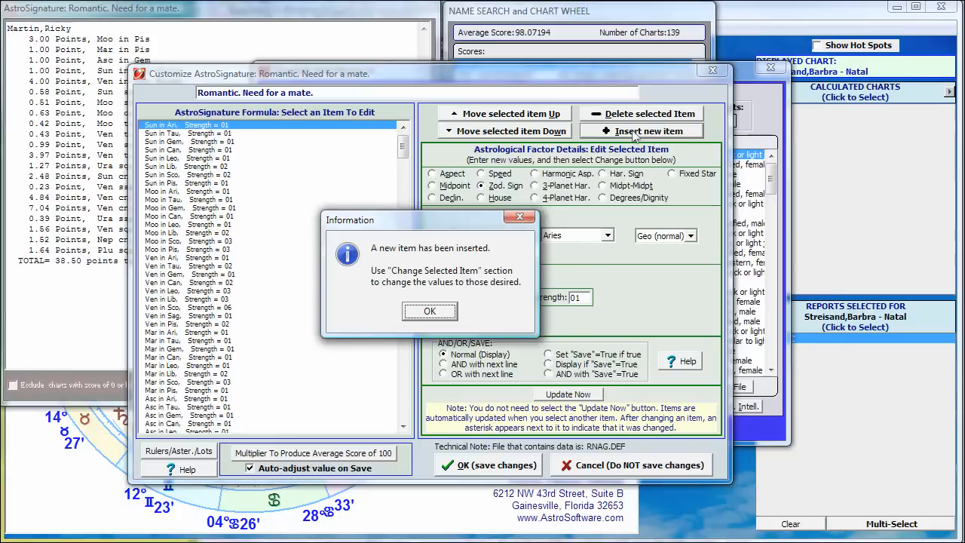
left_click(429, 321)
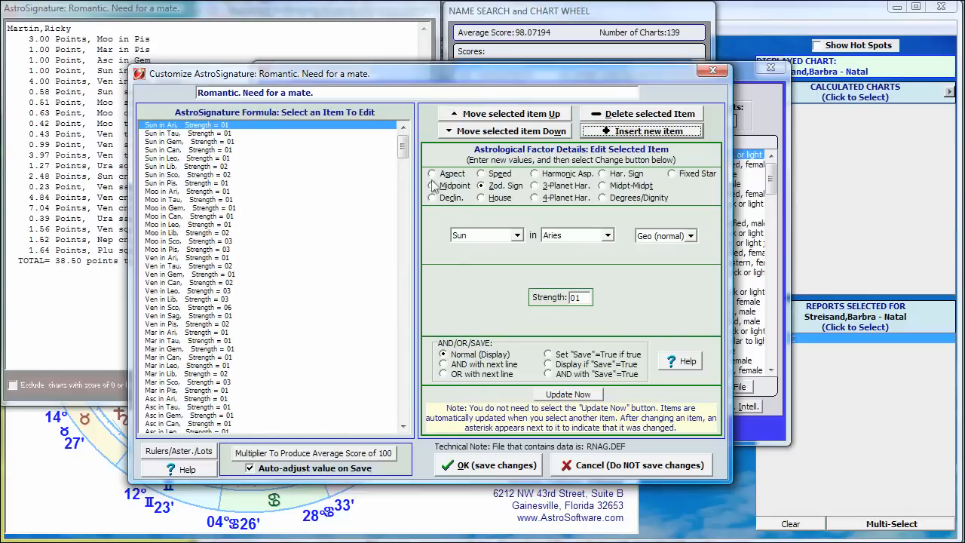
left_click(624, 465)
left_click(446, 305)
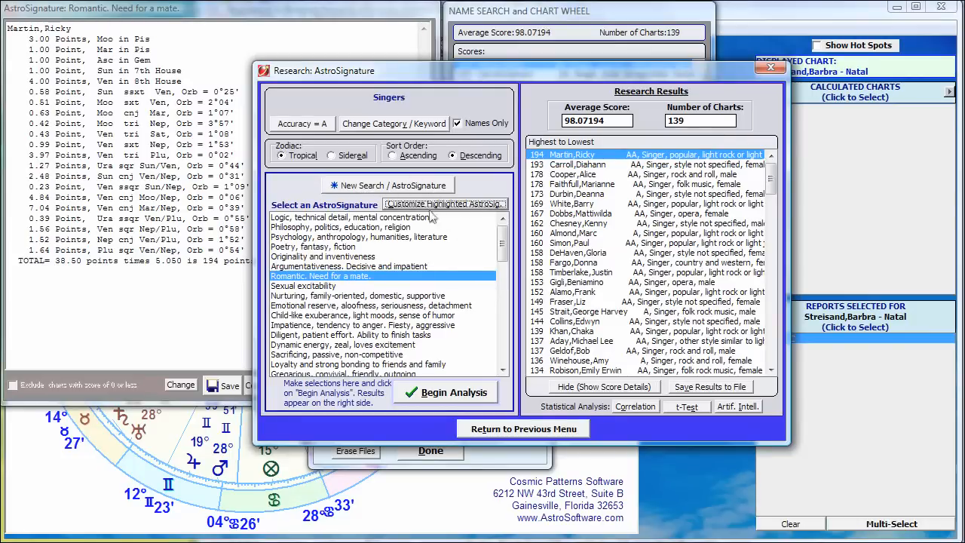
Step: Try to make a new AstroSignature named "Singing Talent" with a new set of astrological factors
left_click(353, 189)
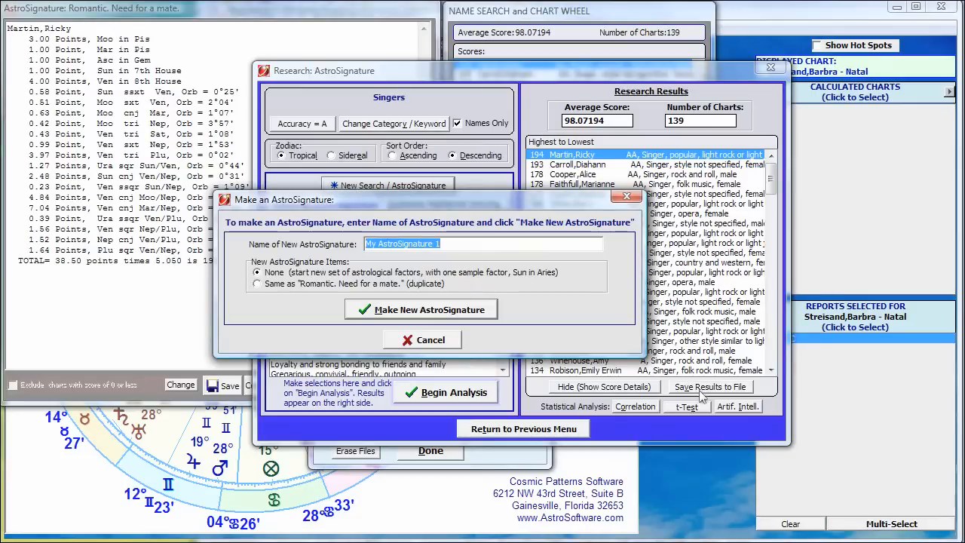
type("Singing Talent")
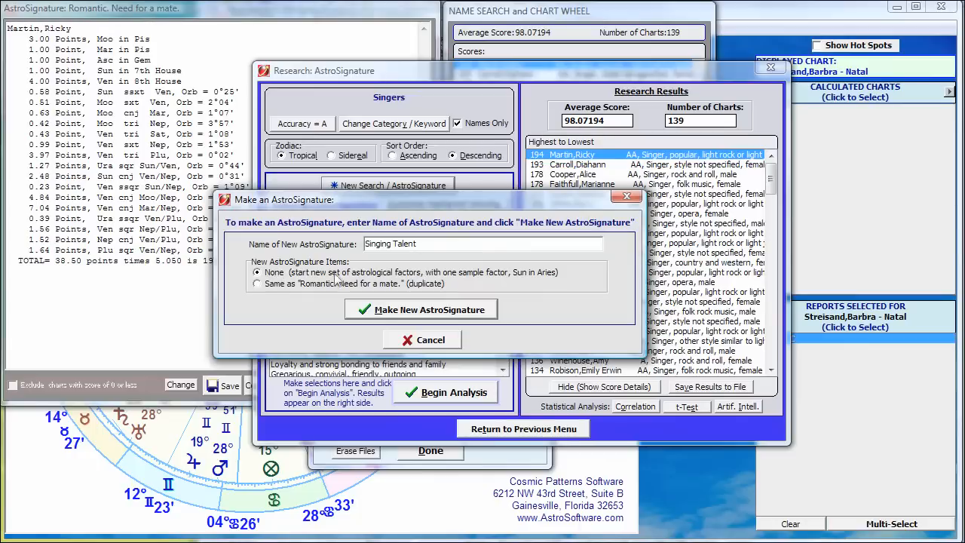
left_click(408, 315)
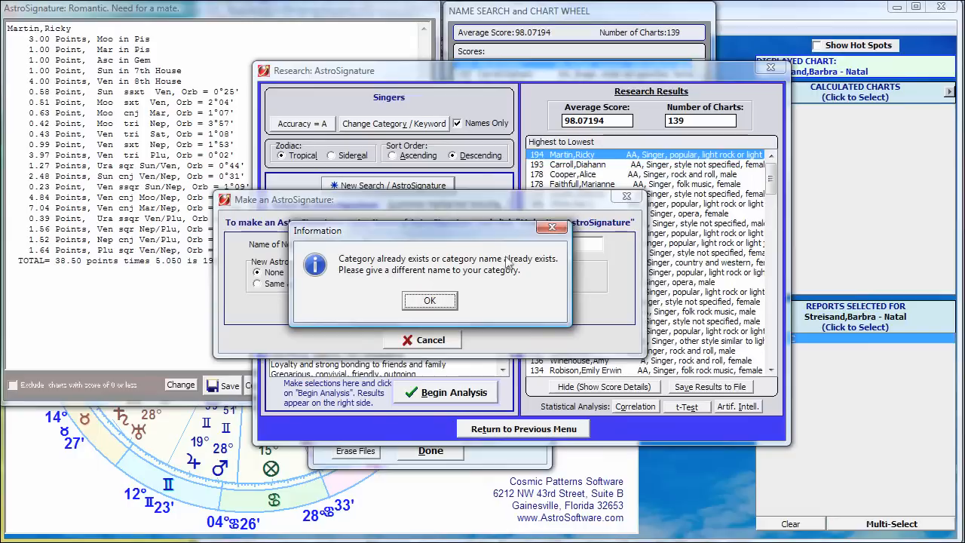
left_click(427, 301)
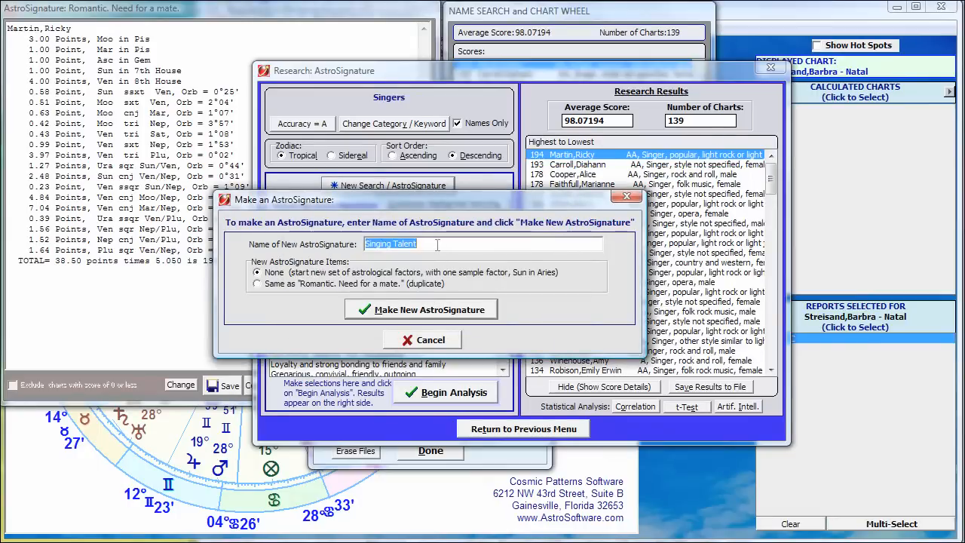
Step: Rename the new AstroSignature "Singer Ability" and create it with a new set of factors instead of a duplicate
left_click(437, 244)
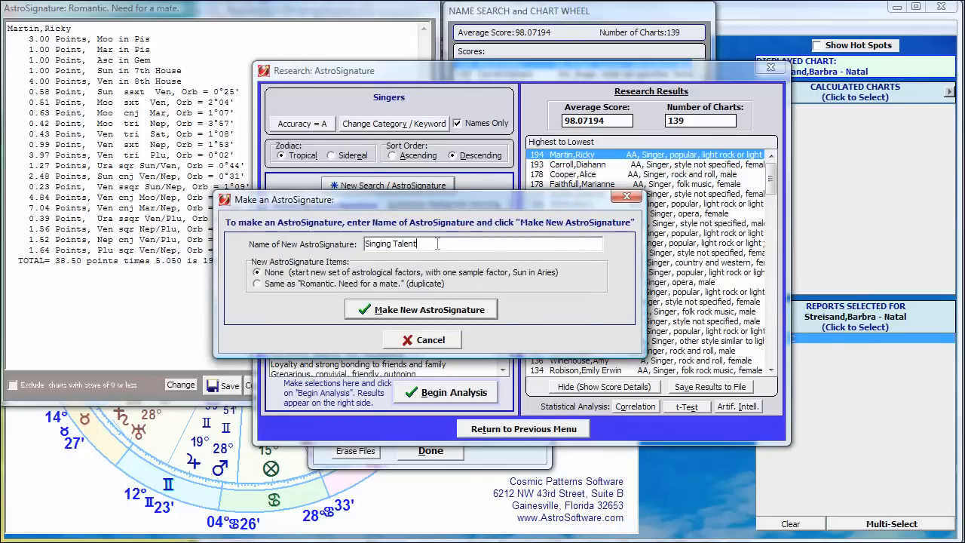
left_click_drag(378, 202, 405, 222)
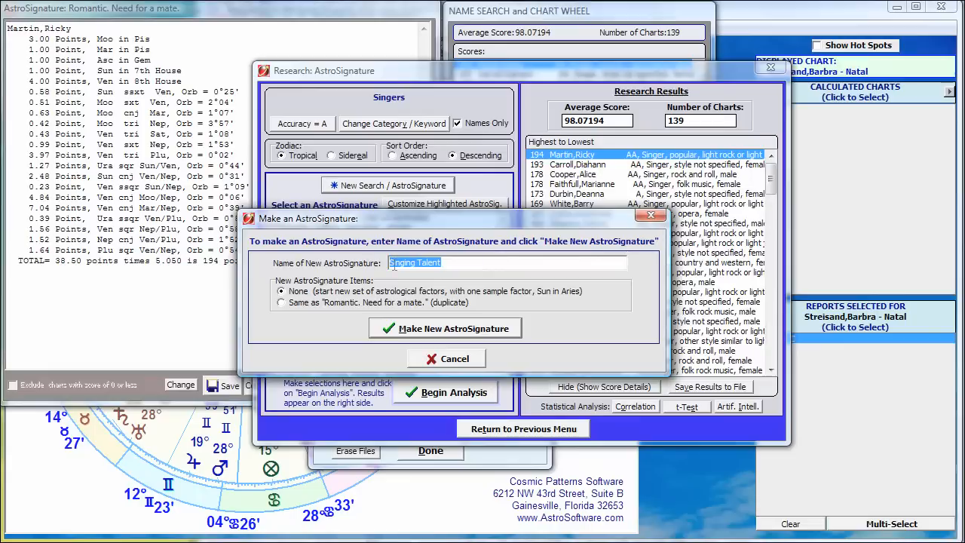
type("S")
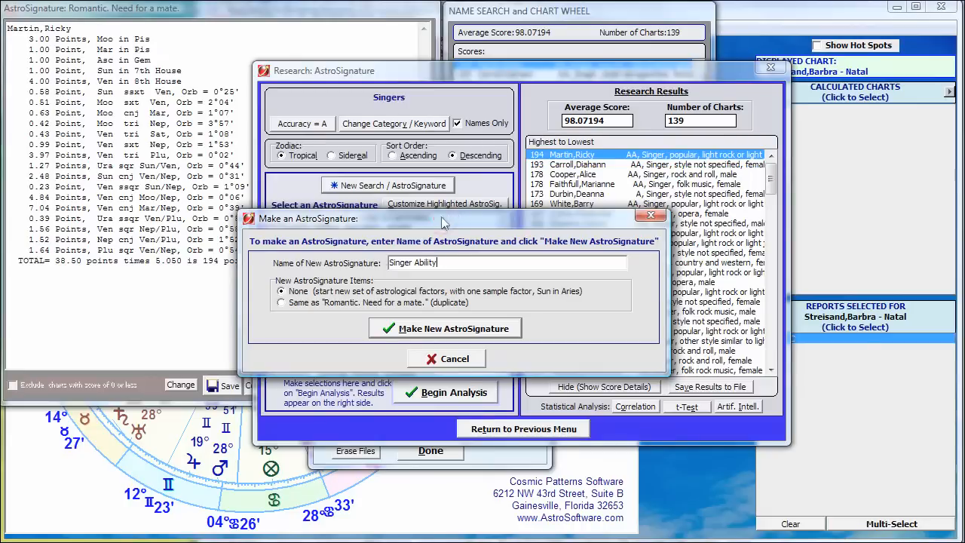
left_click_drag(440, 223, 361, 195)
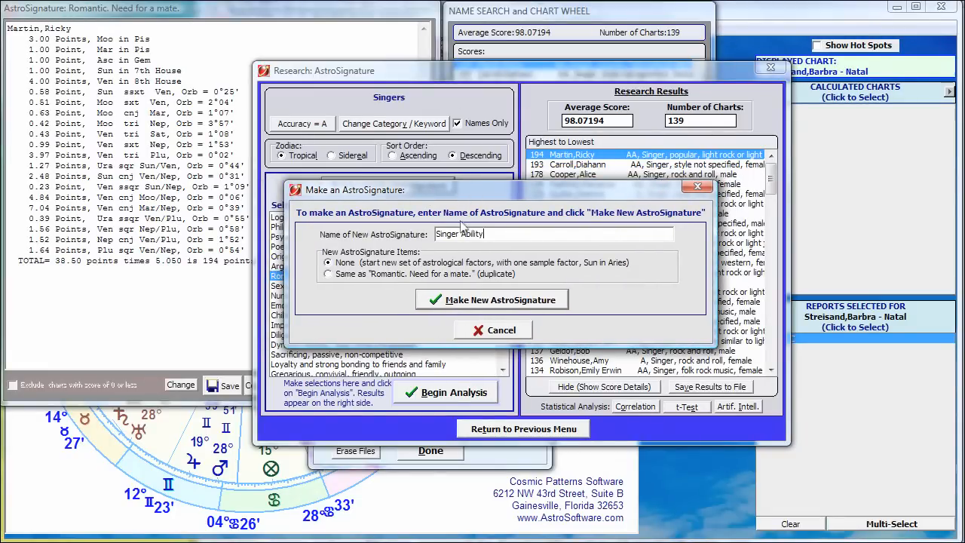
left_click(474, 302)
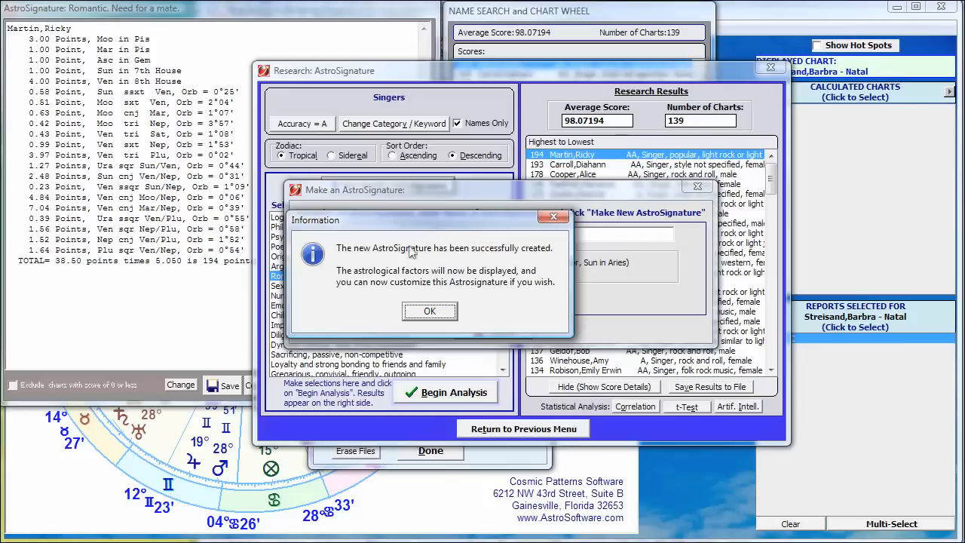
left_click(436, 317)
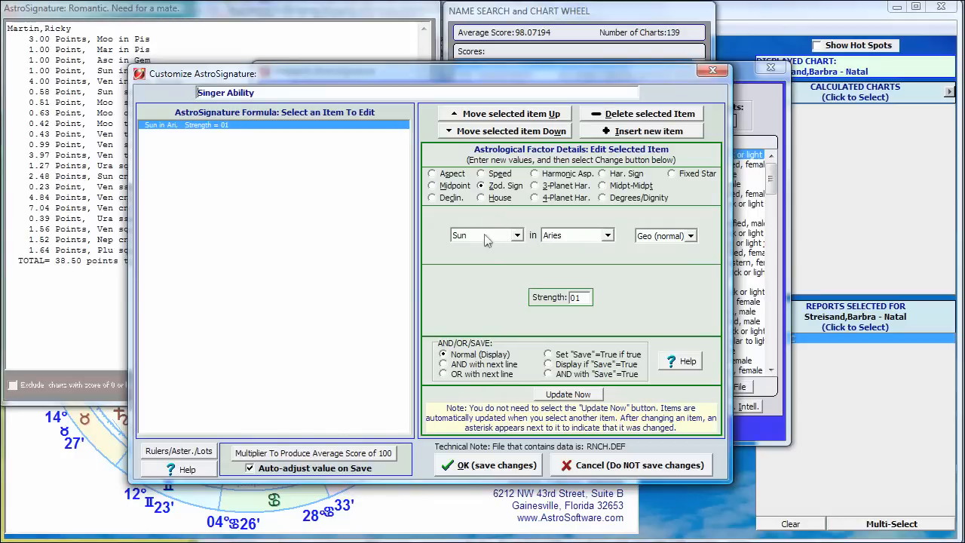
Step: Change the sample factor to Sun in Taurus with a strength of 5 and update the formula
left_click(607, 236)
left_click(580, 266)
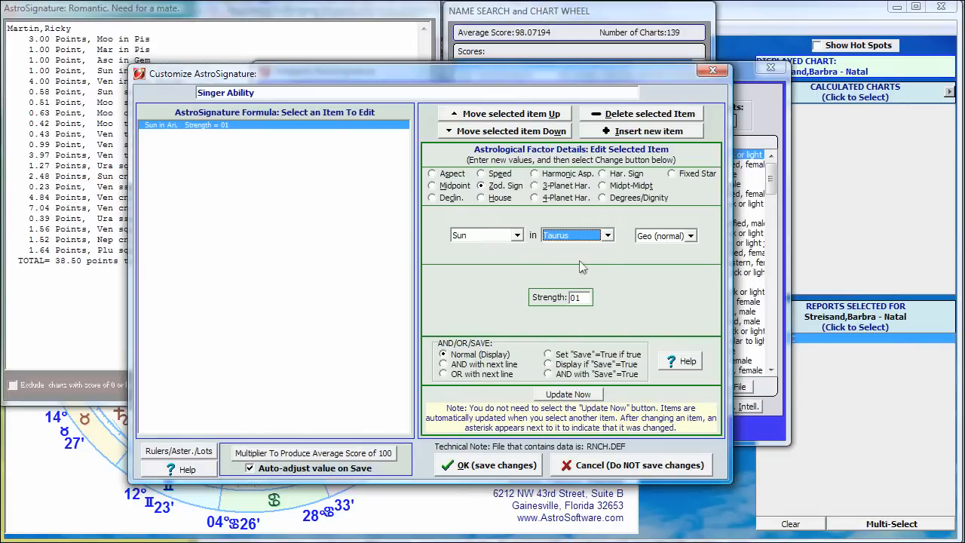
double_click(582, 295)
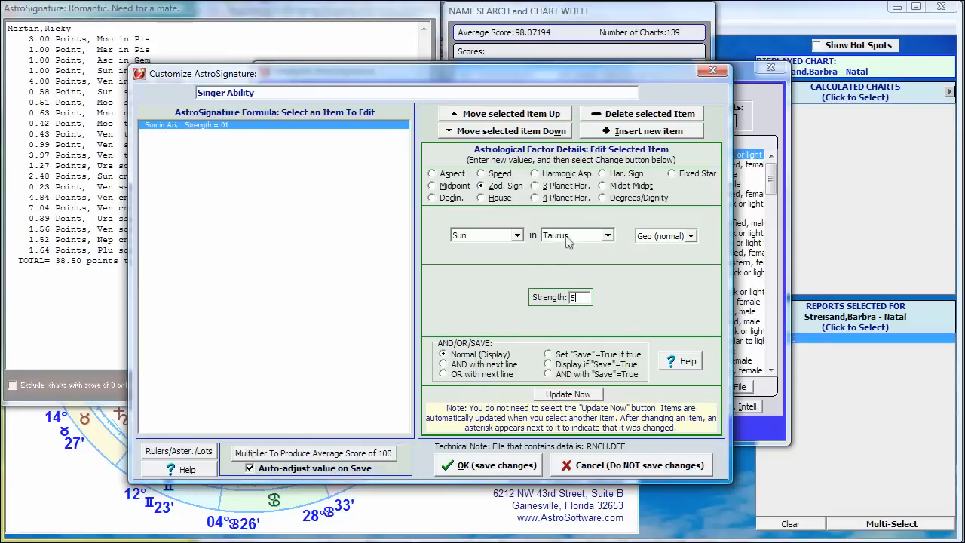
left_click(569, 395)
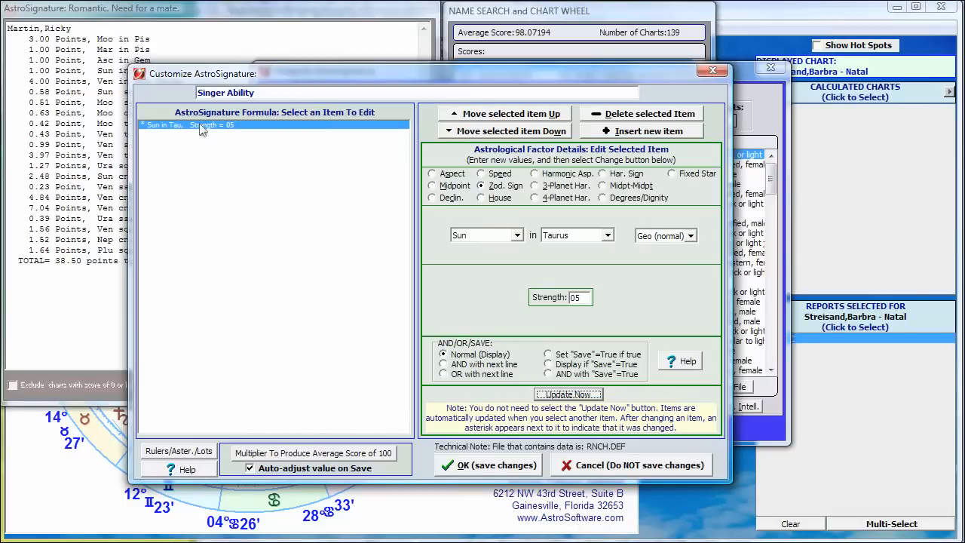
Step: Insert a new formula item and change it to Moon in Taurus
left_click(642, 133)
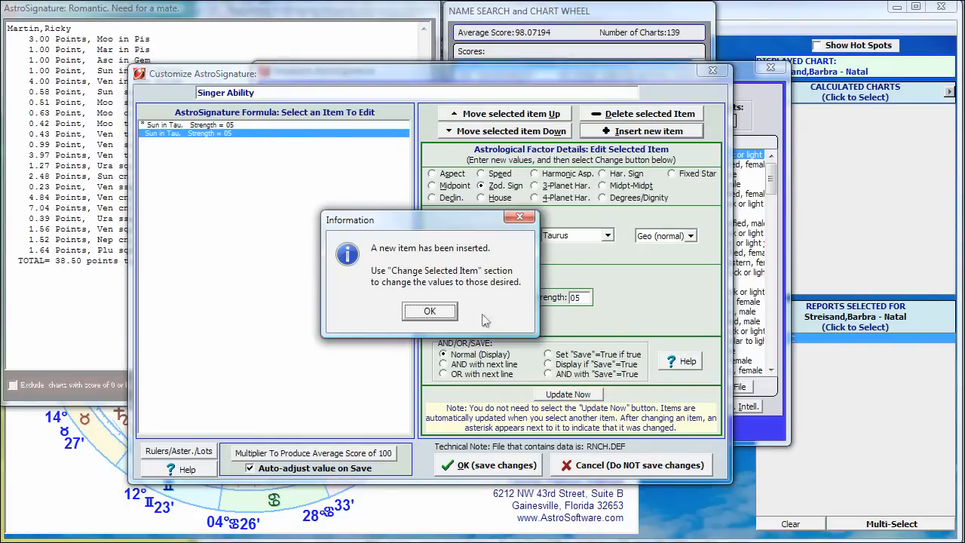
left_click(429, 312)
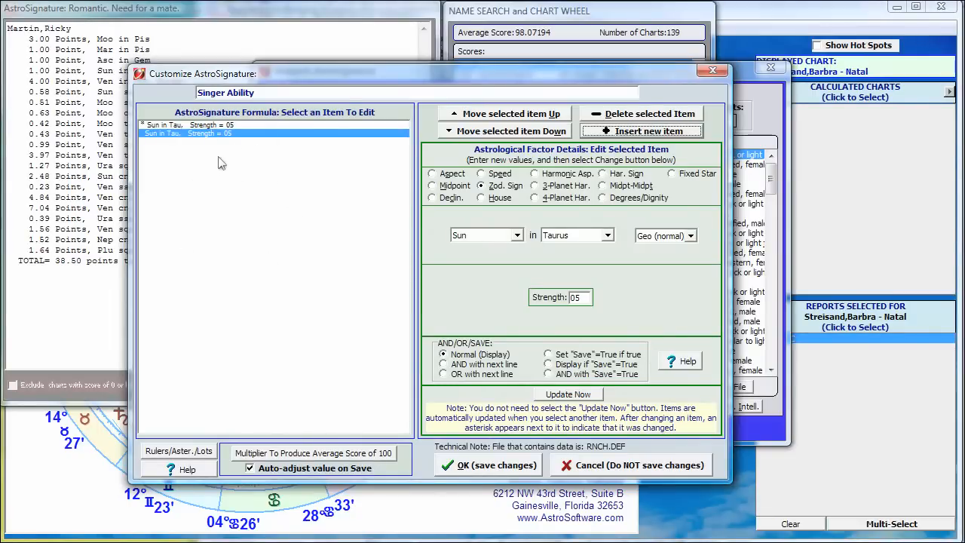
left_click(517, 235)
left_click(481, 259)
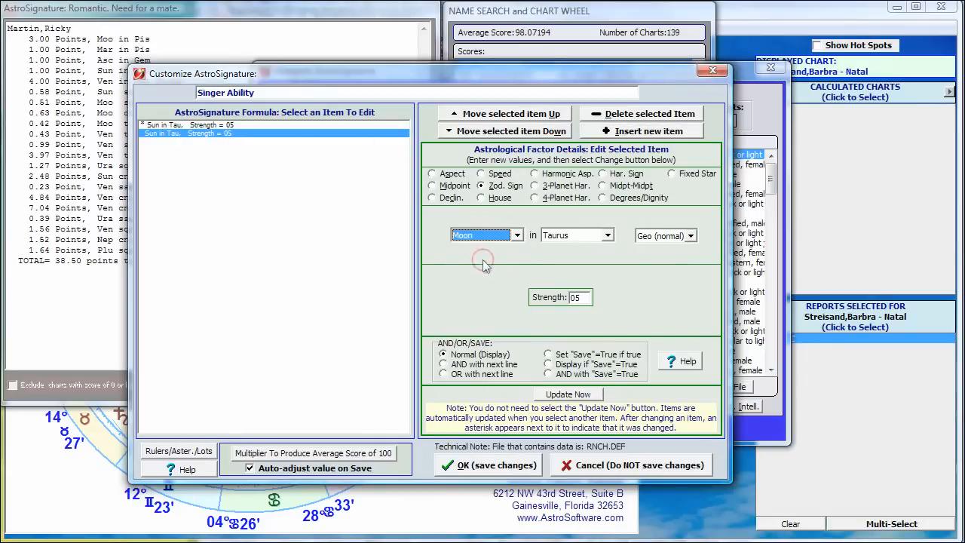
left_click(568, 397)
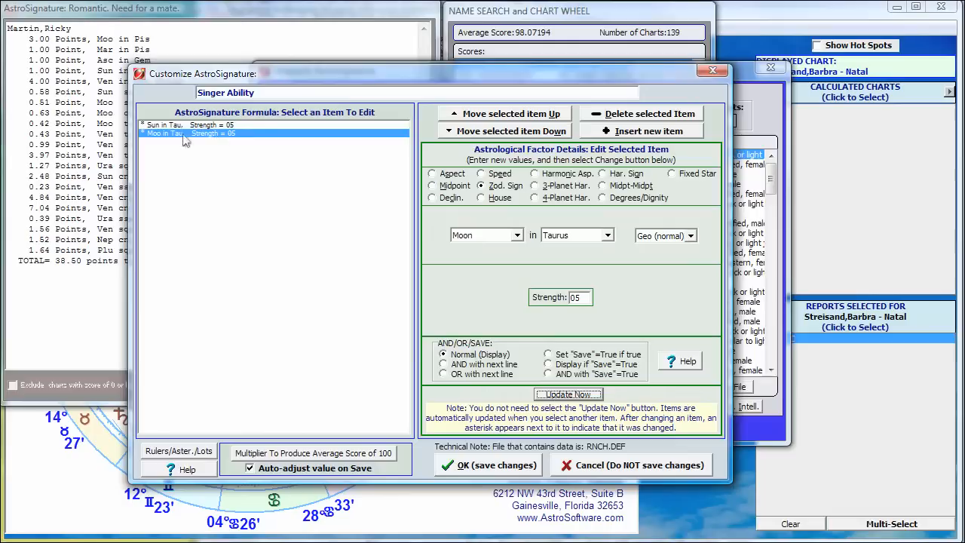
Step: Insert a third formula item and define it as an aspect between Mercury and Venus with an angle of 0°
left_click(647, 133)
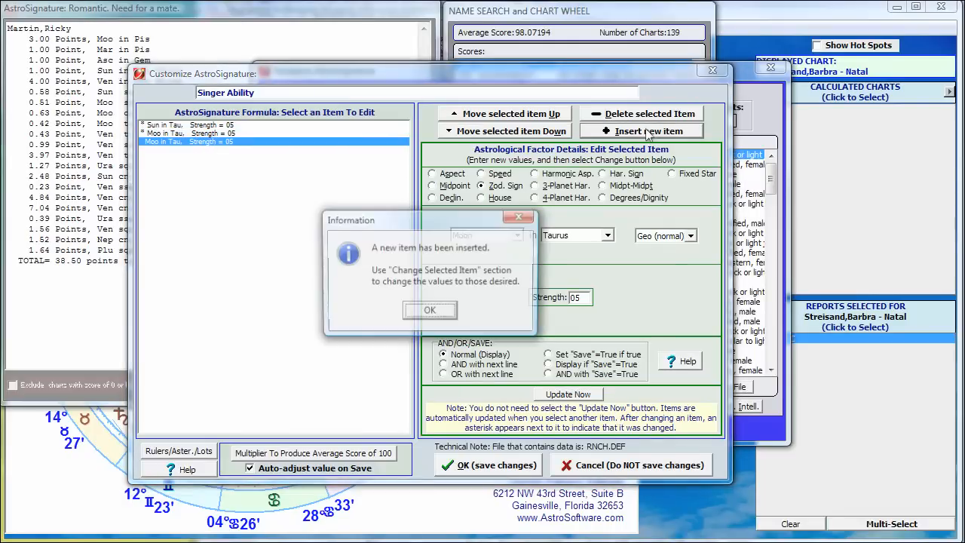
left_click(434, 312)
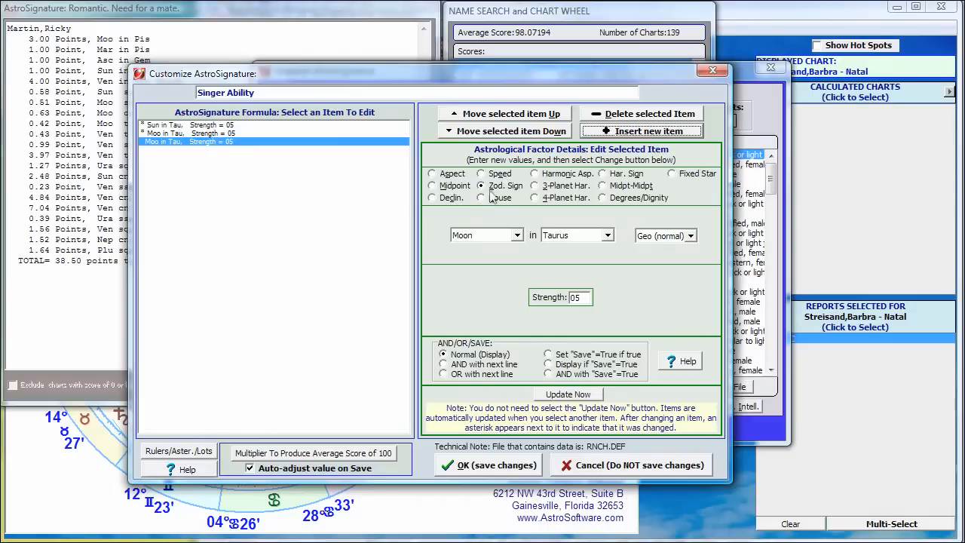
left_click(452, 174)
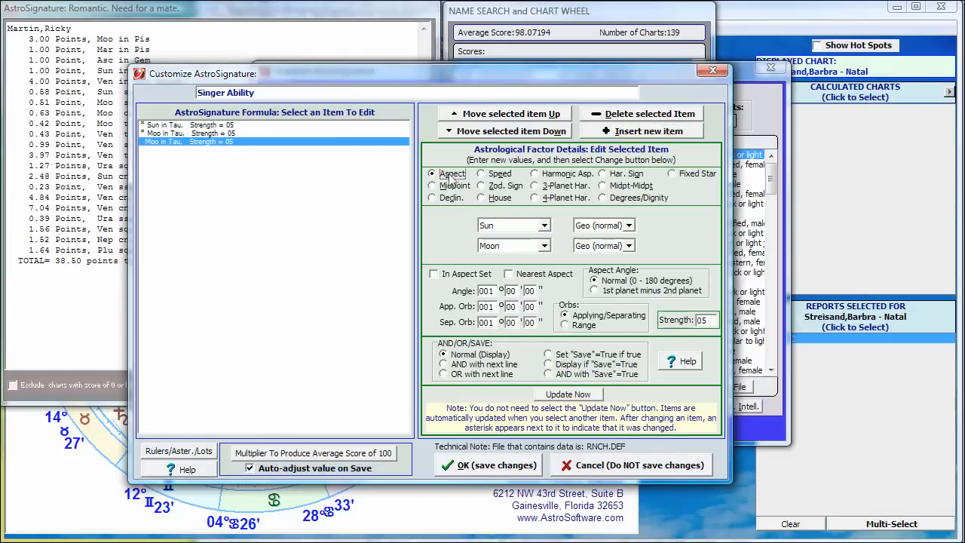
left_click(543, 226)
left_click(501, 258)
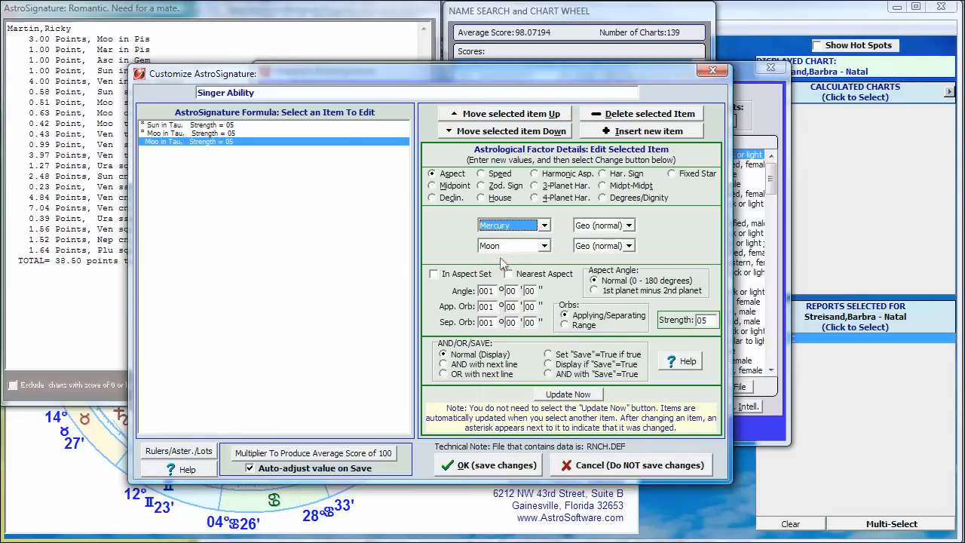
left_click(519, 254)
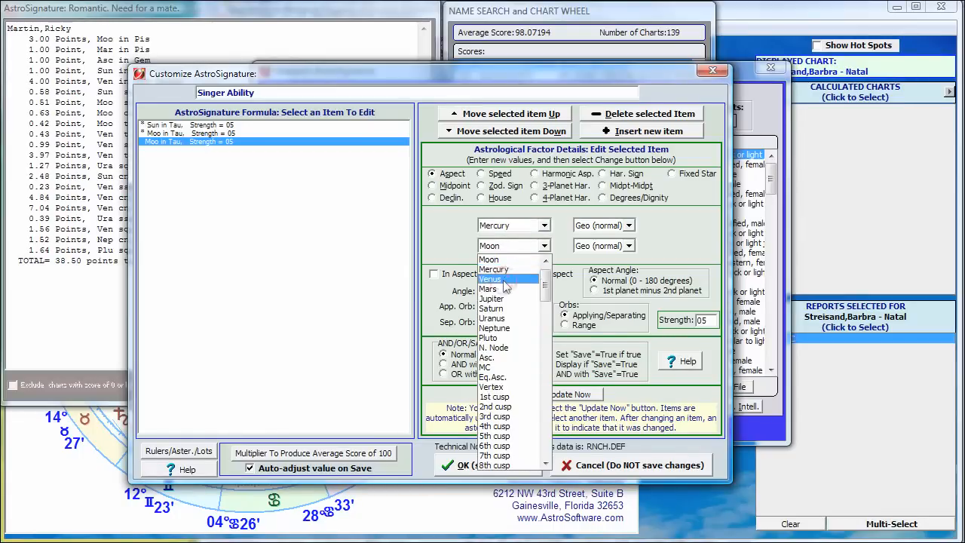
left_click(505, 285)
left_click_drag(494, 291, 430, 300)
type("0")
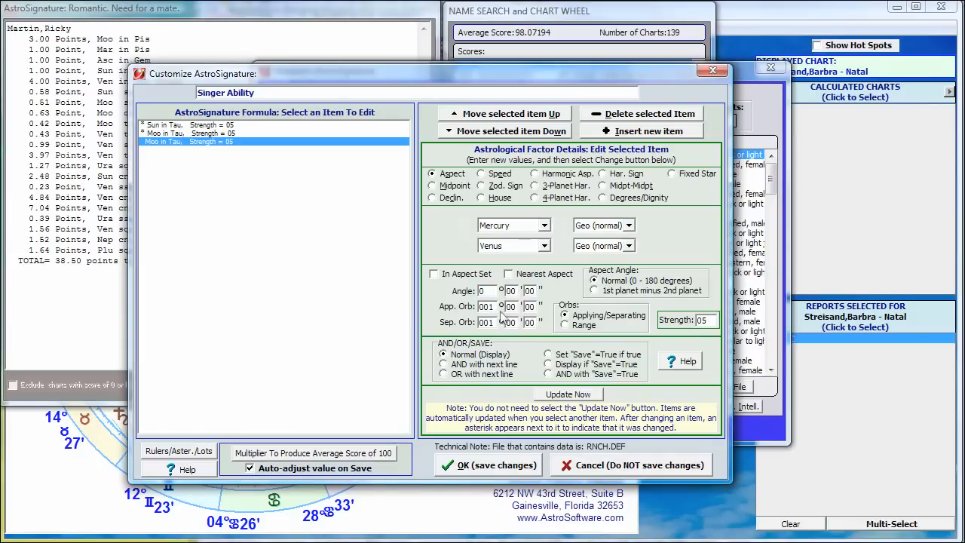
Step: Set the Mercury-Venus aspect's applying and separating orbs to 3° and its strength to 2, and update the item
double_click(490, 305)
type("3")
double_click(493, 323)
type("3")
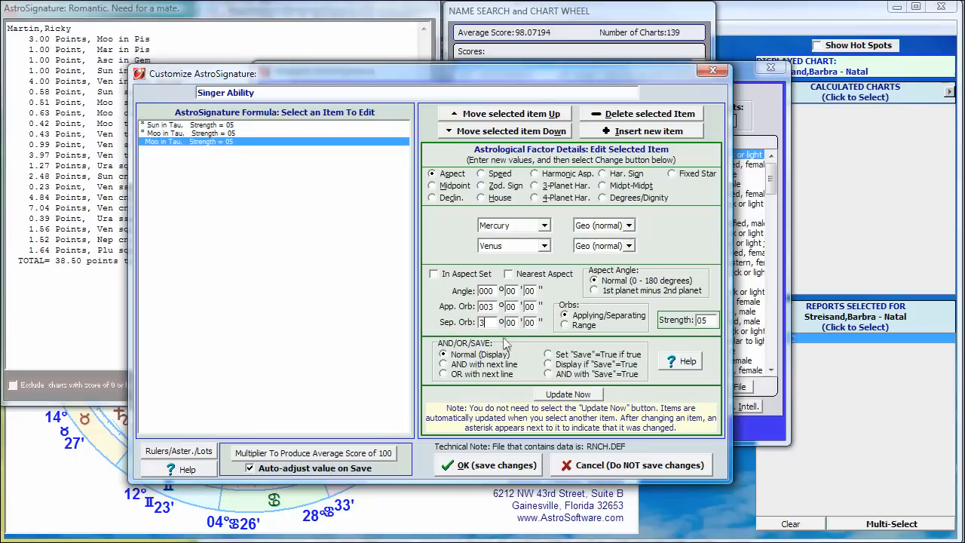
left_click(709, 320)
left_click_drag(707, 318, 691, 323)
left_click(577, 396)
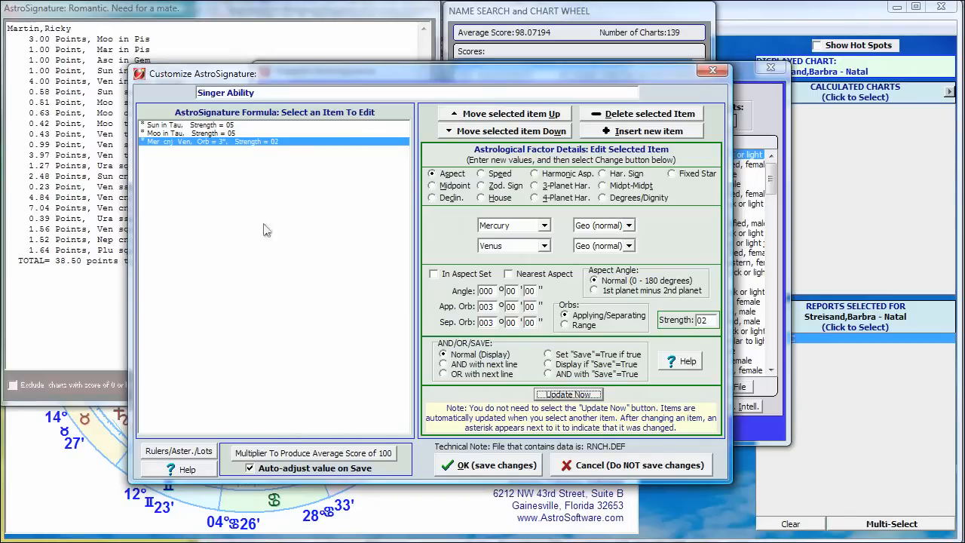
Step: Insert a fourth formula item, define it as Venus speed between 0° and 5° direct, and update the item
left_click(648, 132)
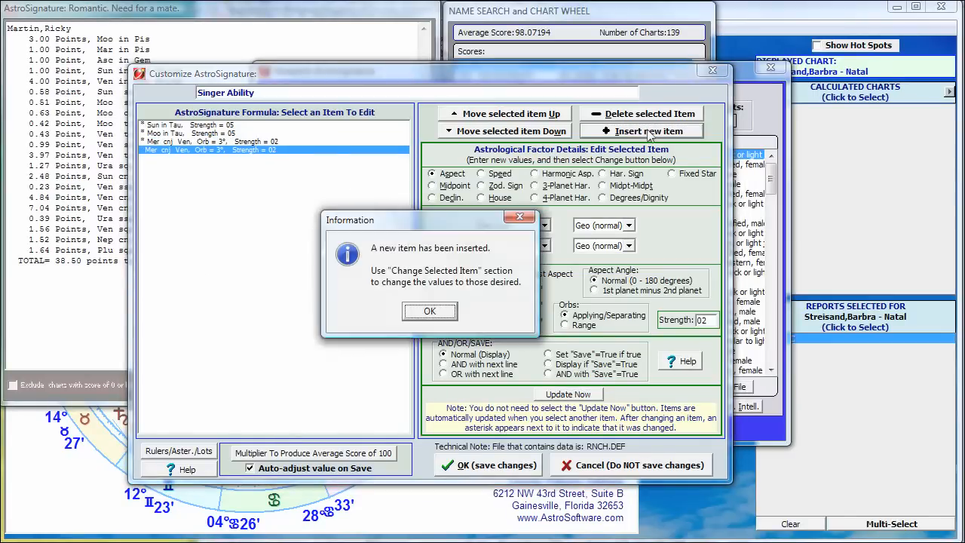
left_click(430, 312)
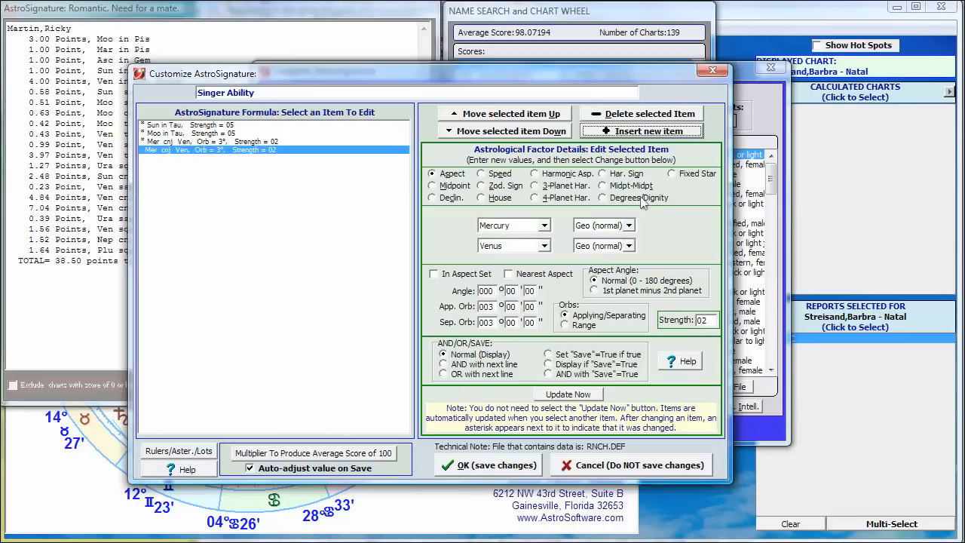
left_click(481, 175)
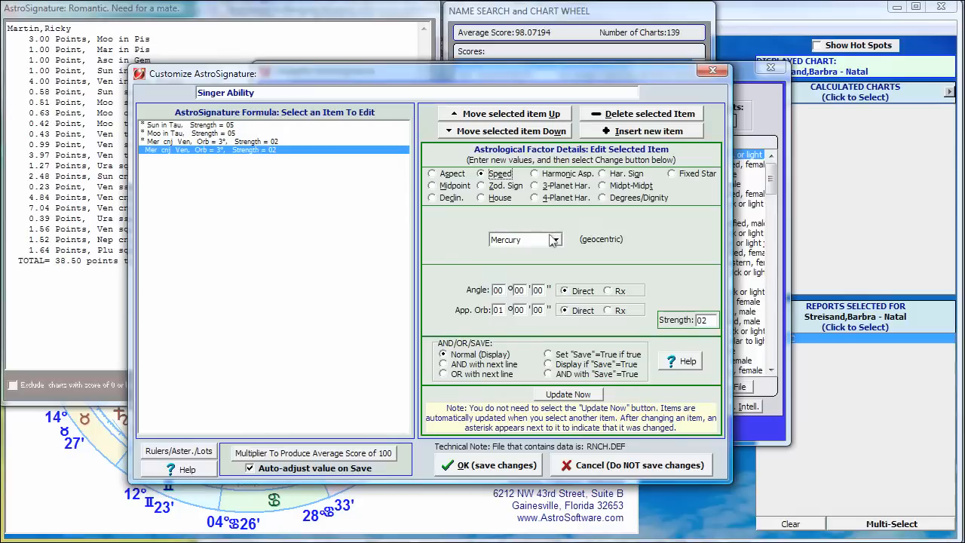
left_click(554, 240)
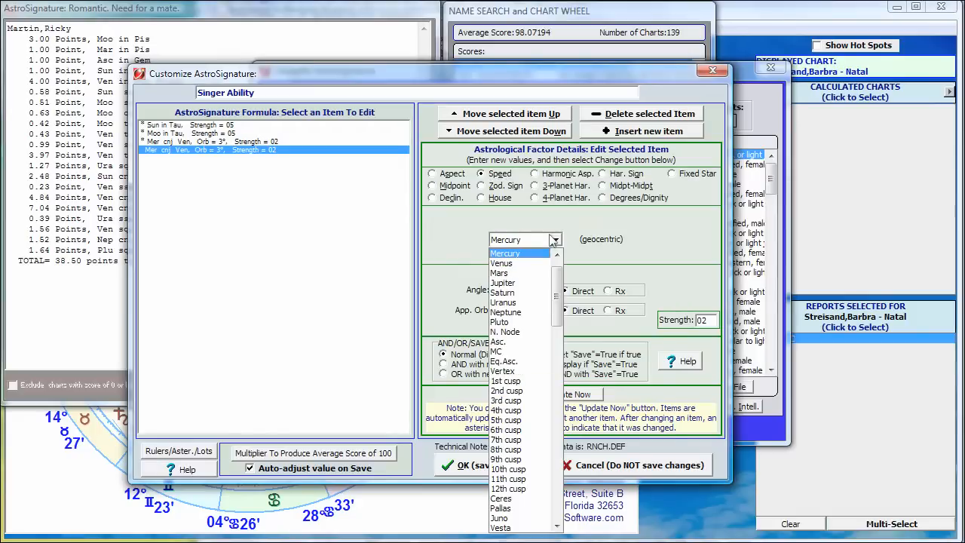
left_click(503, 263)
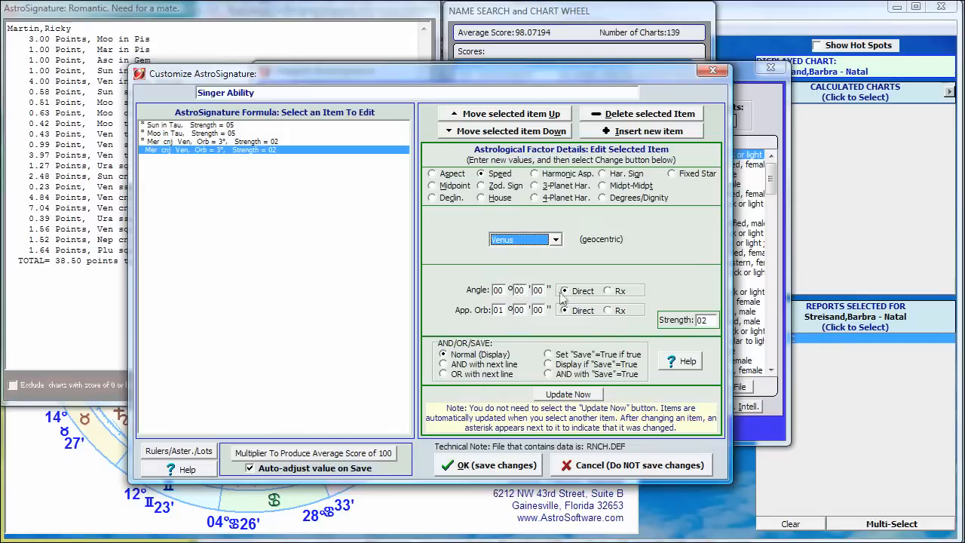
left_click(498, 310)
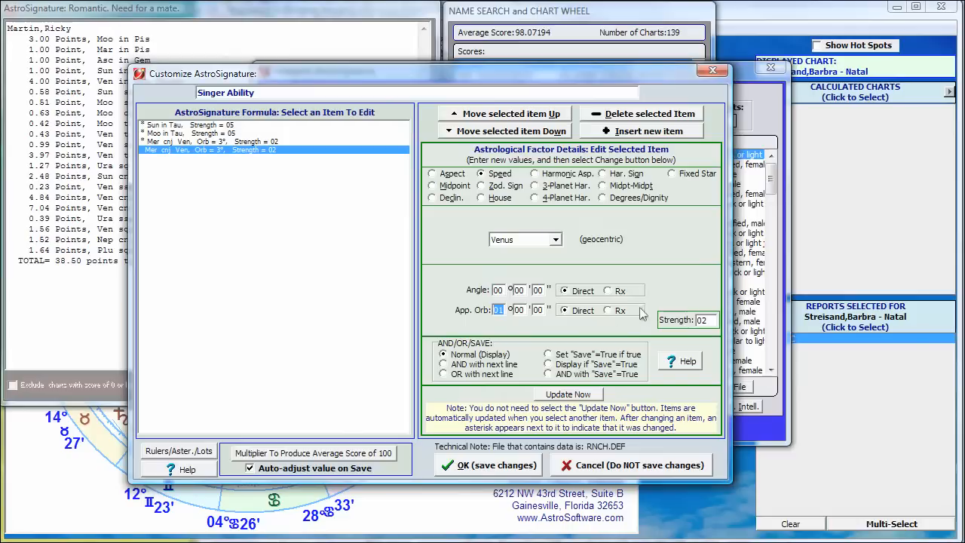
type("5")
left_click(561, 398)
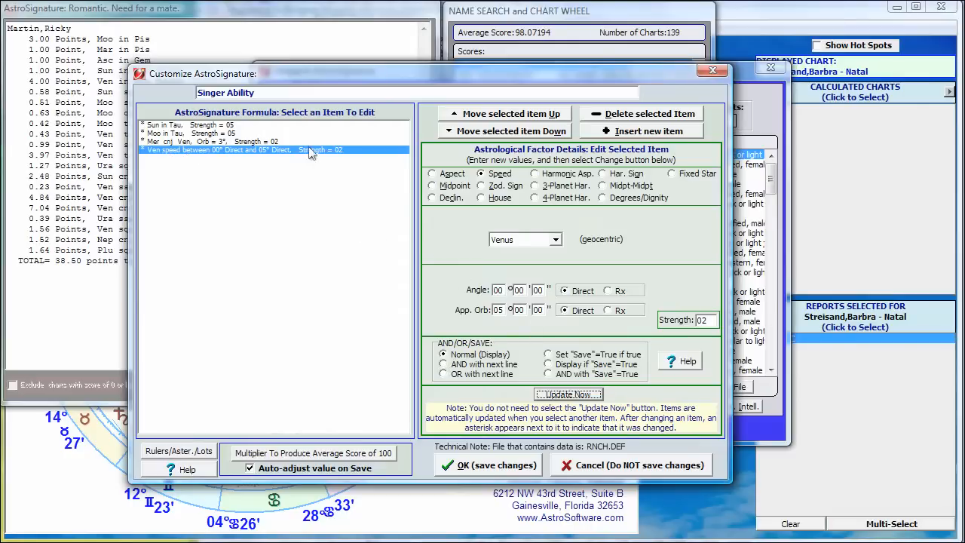
Step: Set the strength of the Venus speed item to 1 and update it
left_click(708, 320)
left_click_drag(708, 320, 685, 321)
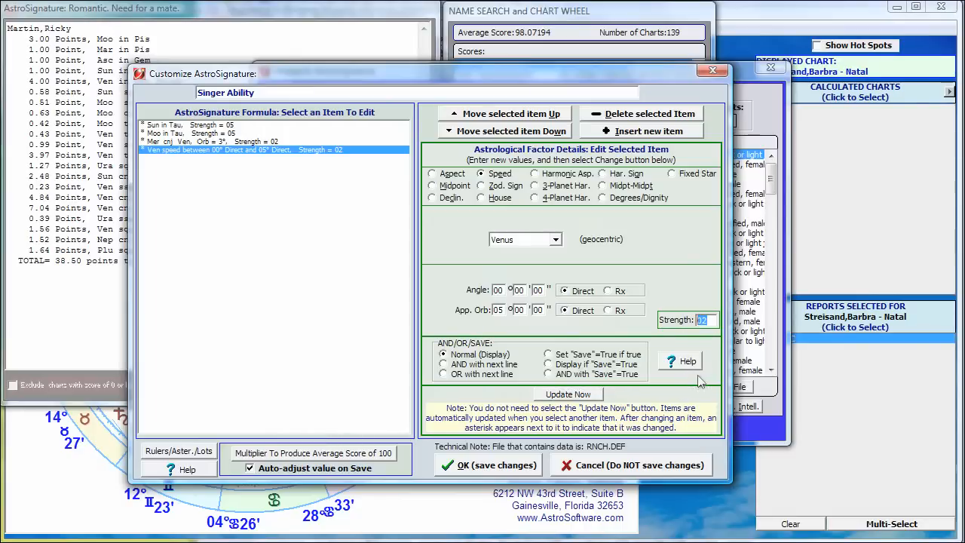
type("01")
left_click(568, 394)
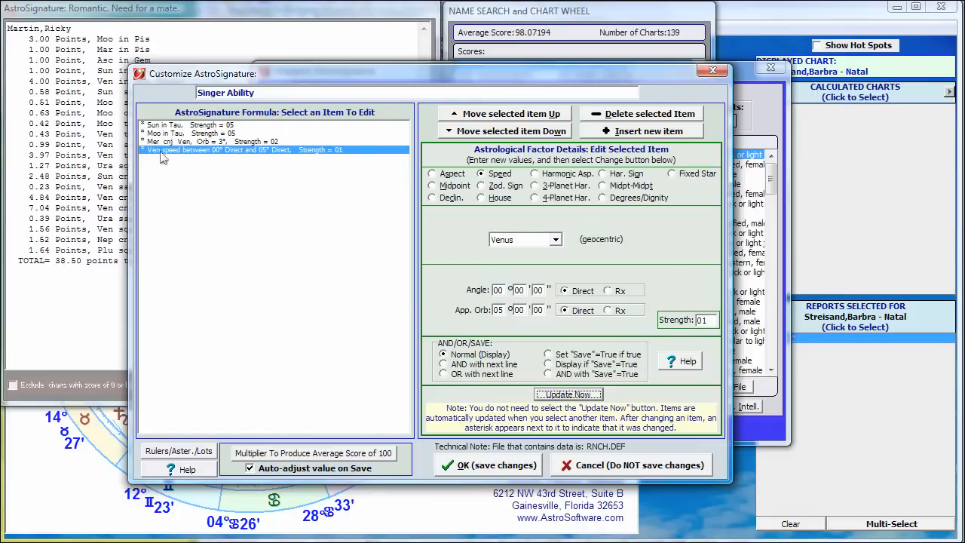
Step: Raise the strength of the Mercury-Venus conjunction item to 10 and update it
left_click(265, 142)
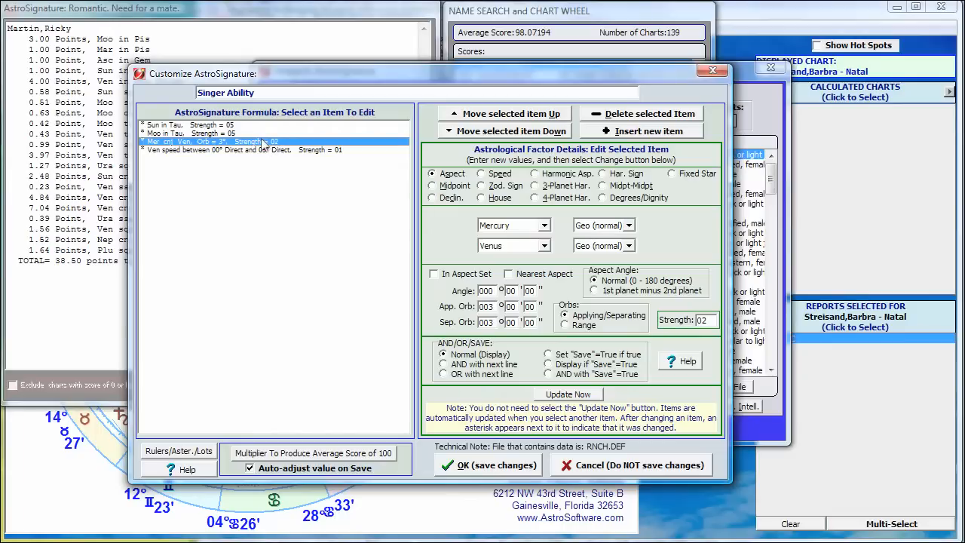
double_click(708, 321)
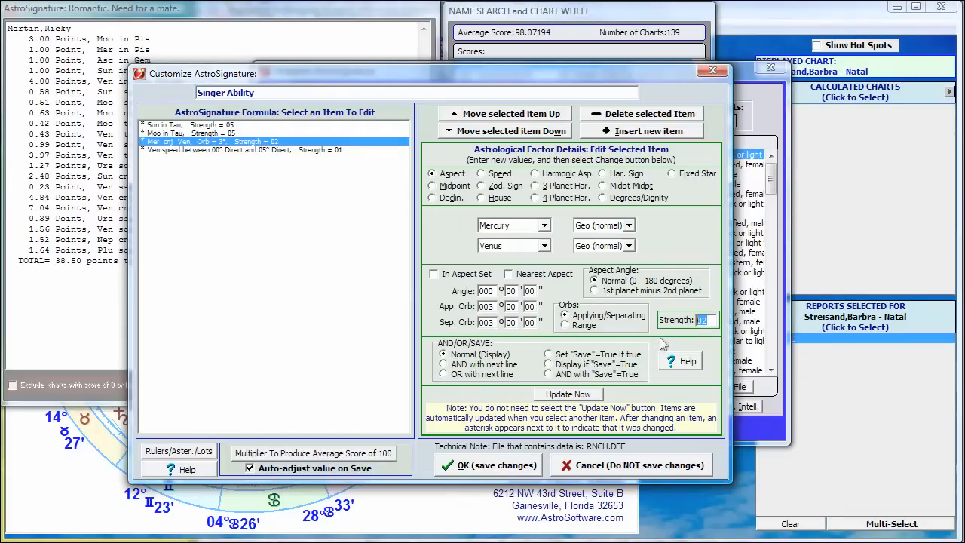
type("10")
left_click(576, 394)
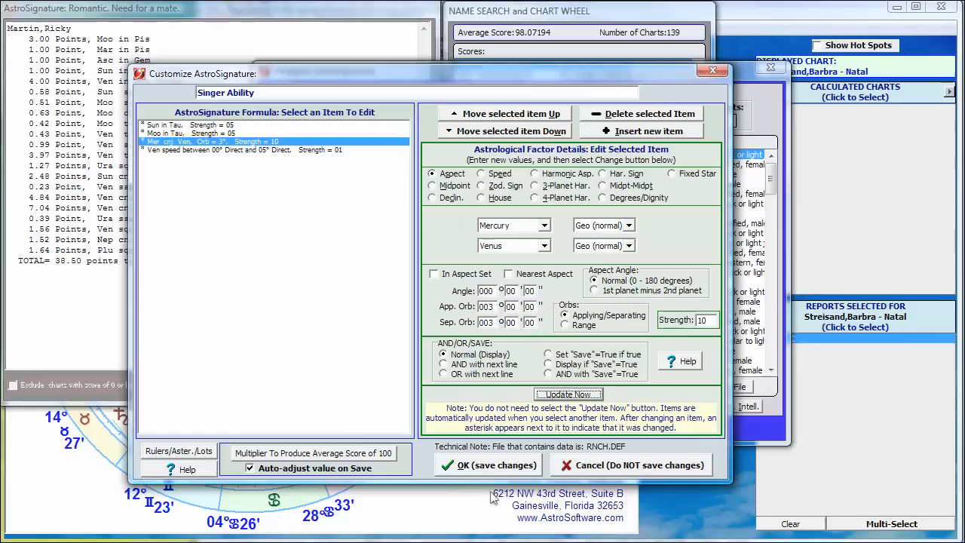
Step: Save the Singer Ability AstroSignature and run its analysis on the Singers category
left_click(491, 465)
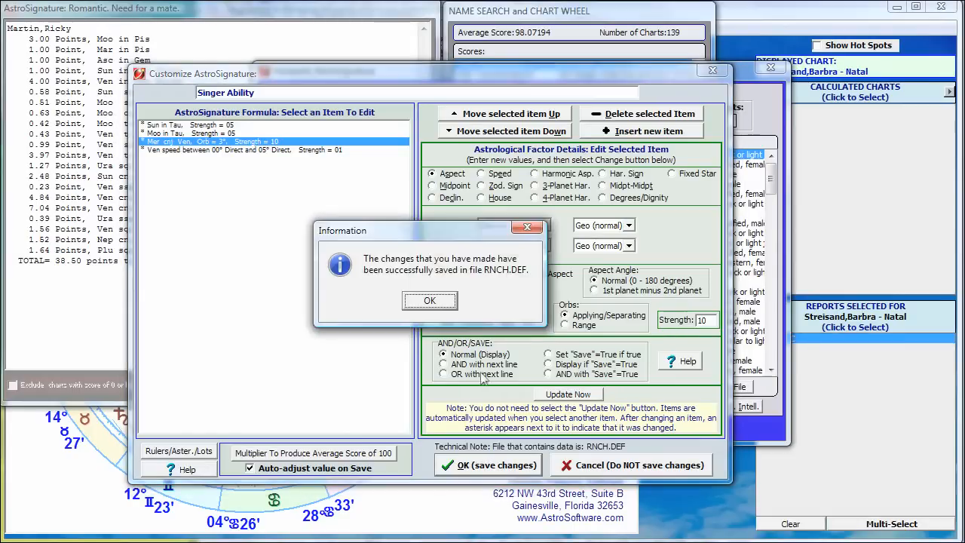
left_click(429, 300)
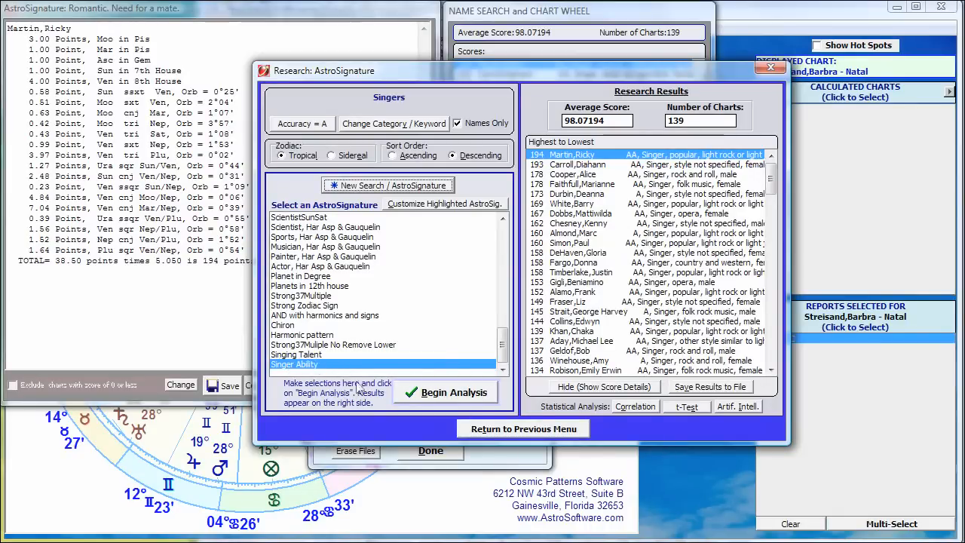
left_click(456, 393)
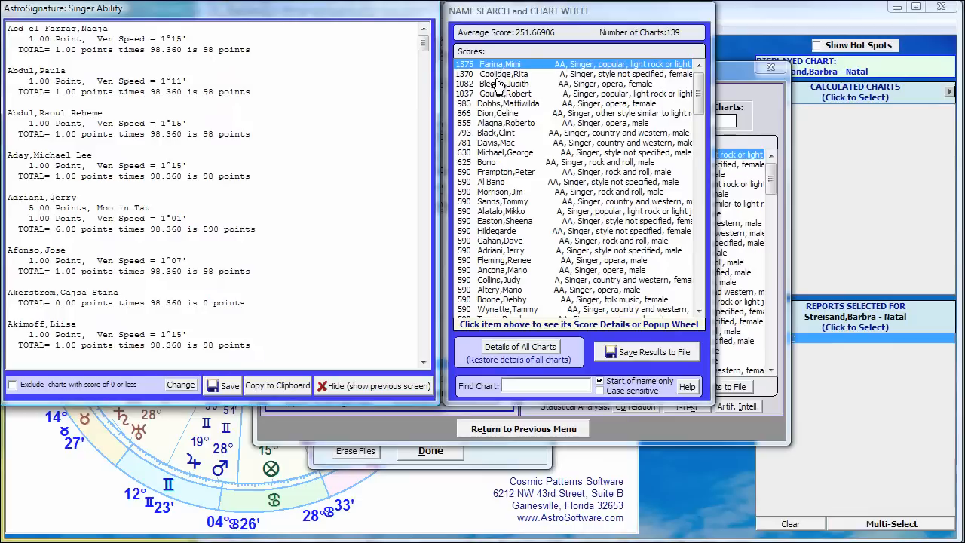
Step: View the individual Singer Ability score details for Celine Dion and Clint Black
left_click(494, 116)
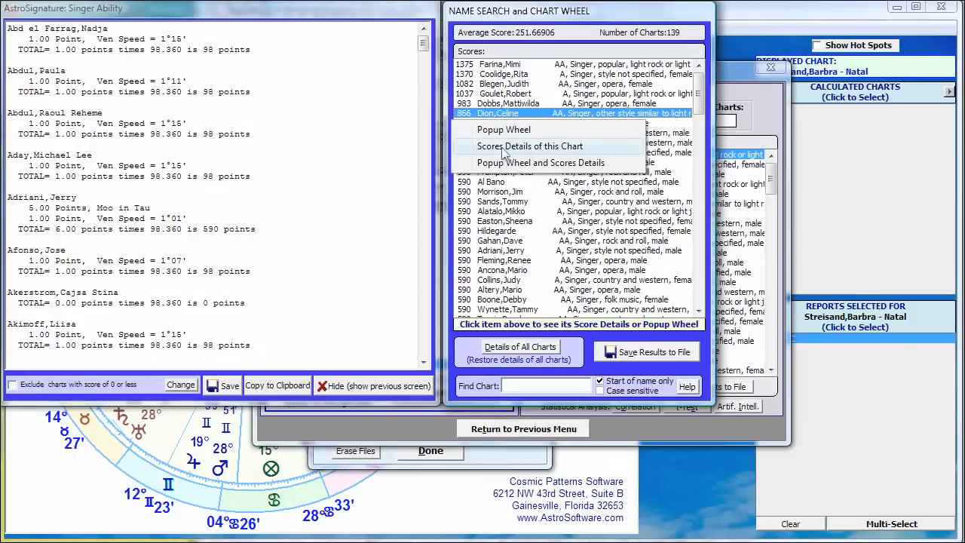
left_click(502, 148)
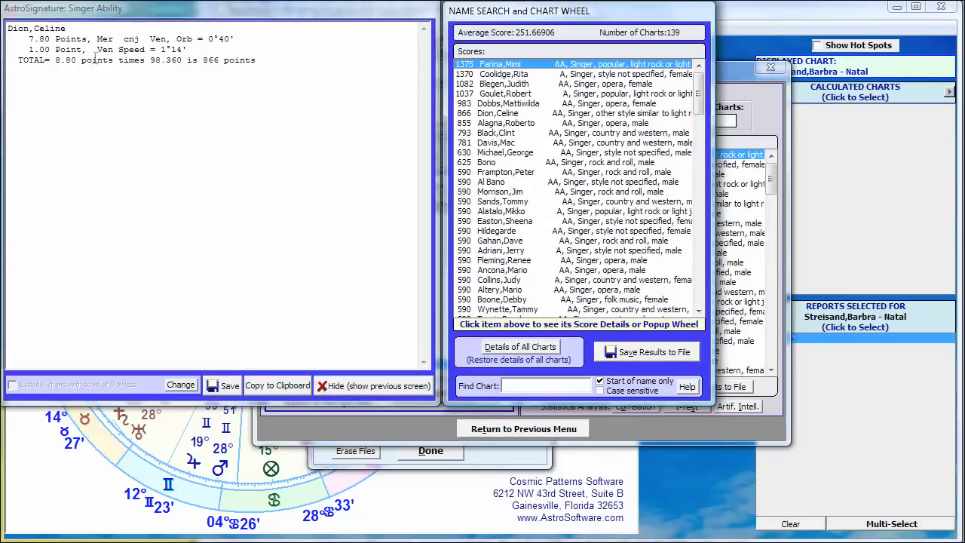
left_click(495, 135)
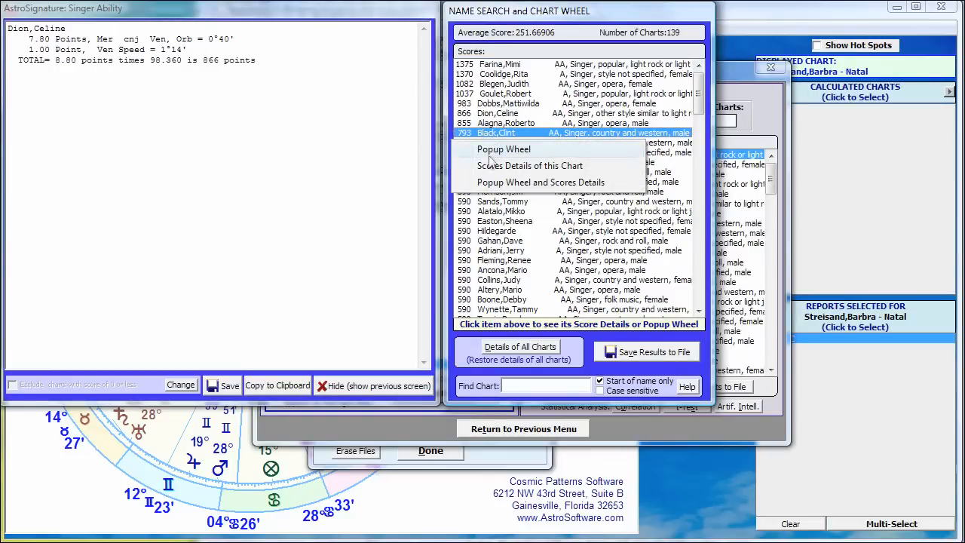
left_click(492, 169)
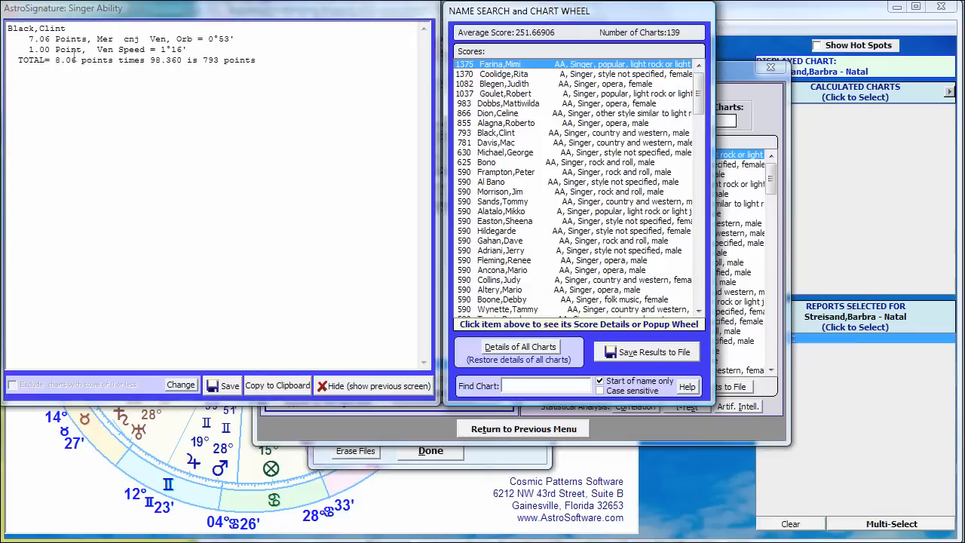
left_click(150, 63)
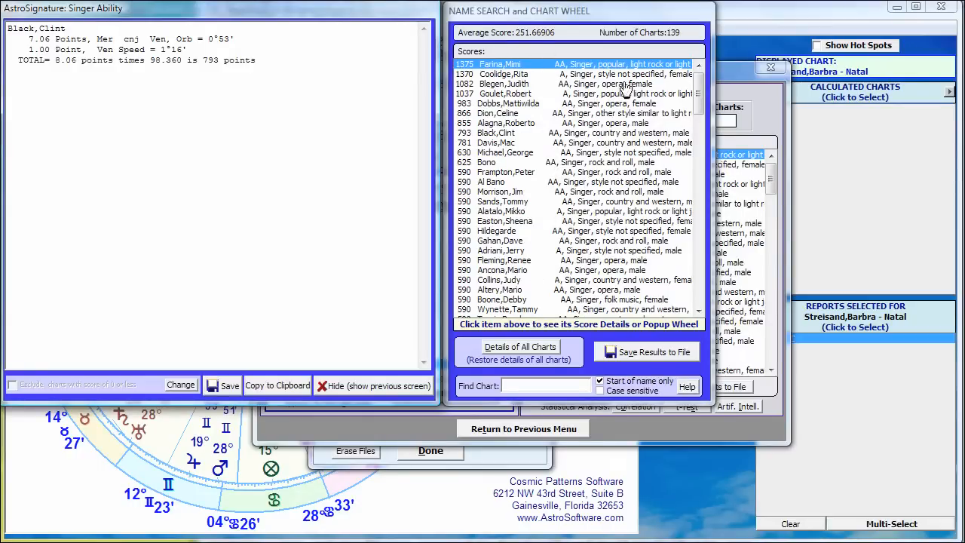
Step: Display Celine Dion's chart wheel by itself and again together with her score details, closing the wheel each time
left_click_drag(697, 92, 688, 309)
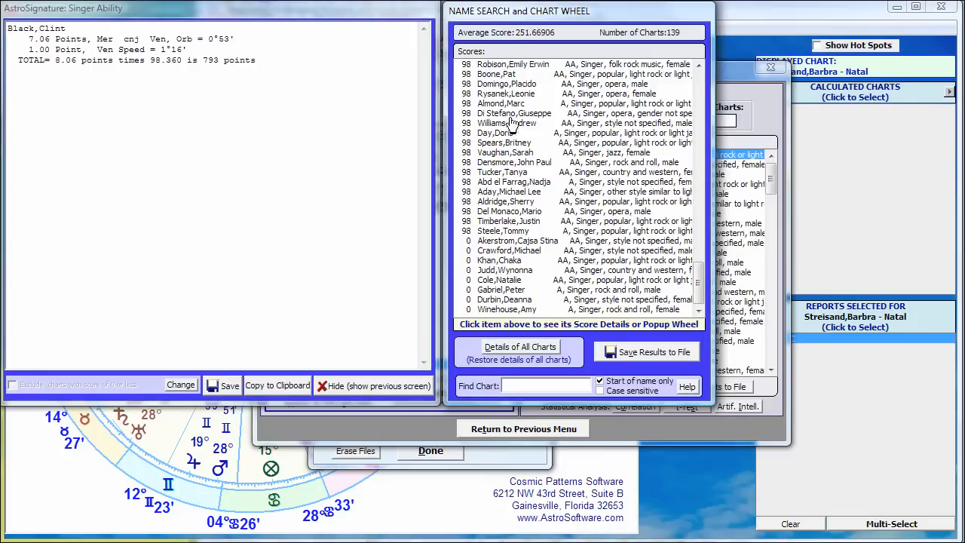
left_click_drag(698, 279, 699, 84)
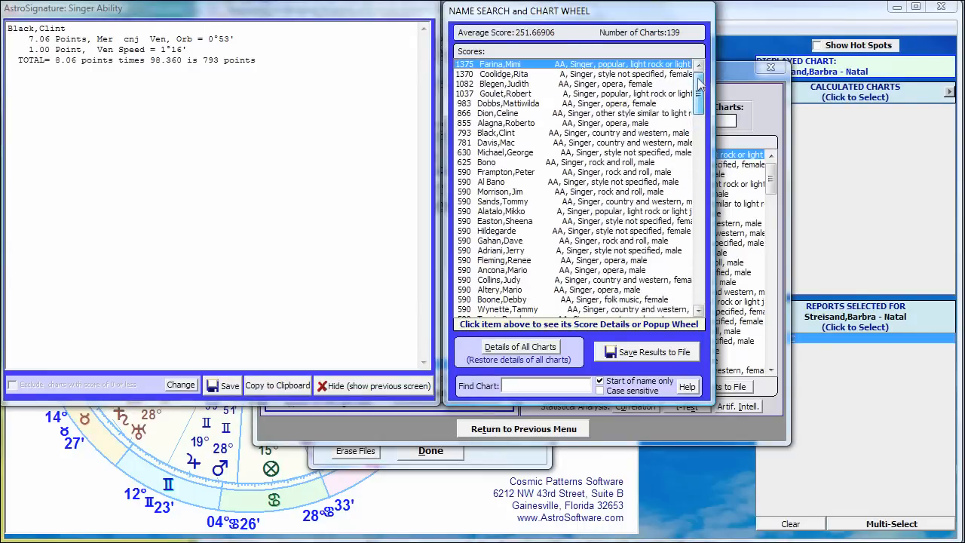
left_click(496, 114)
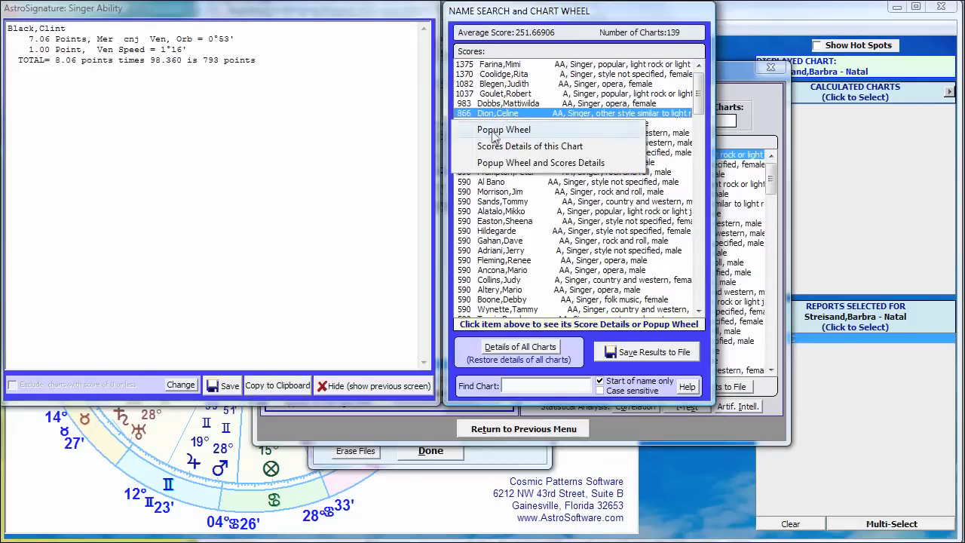
left_click(495, 131)
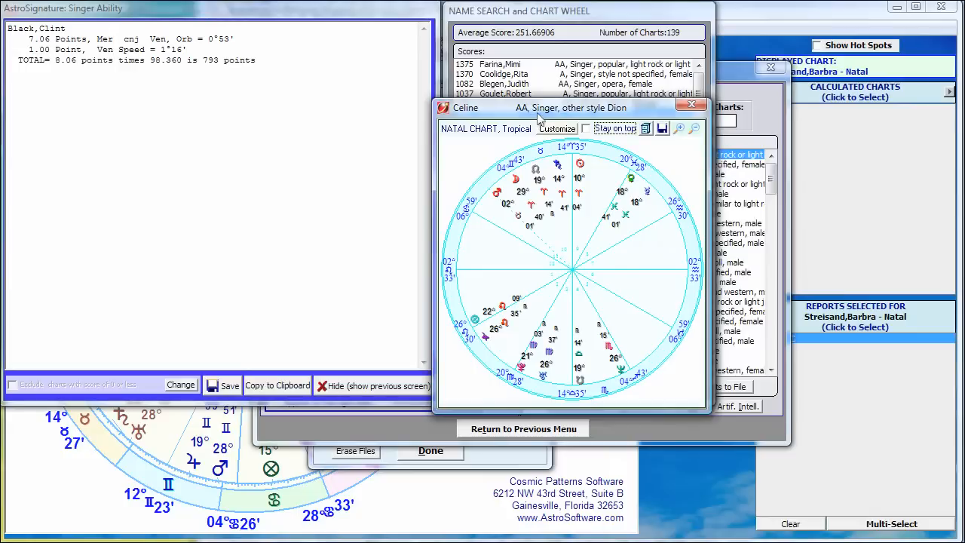
left_click(691, 104)
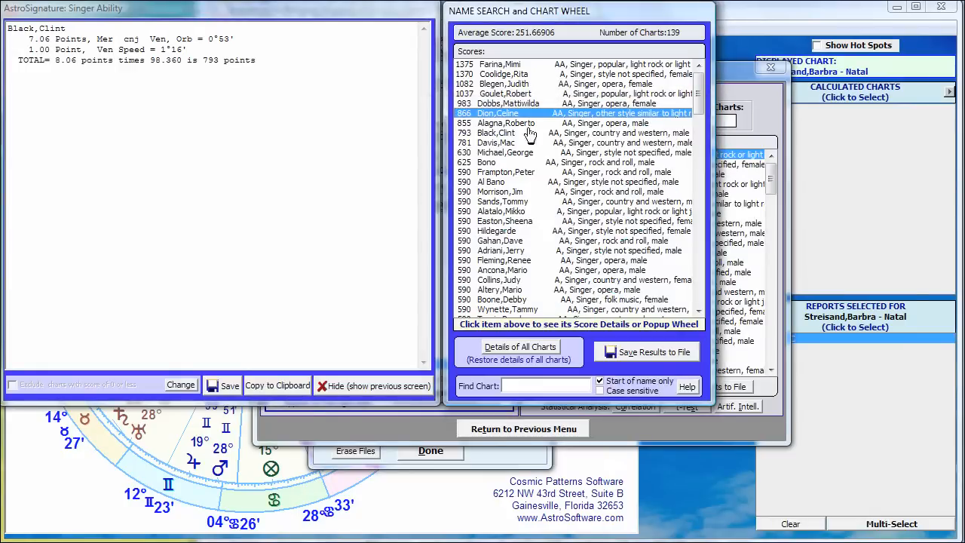
left_click(506, 113)
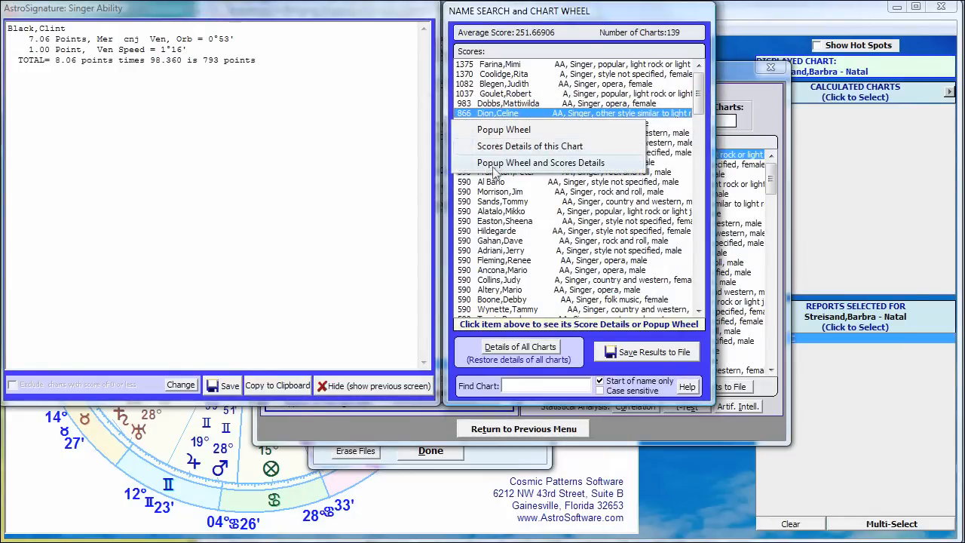
left_click(495, 164)
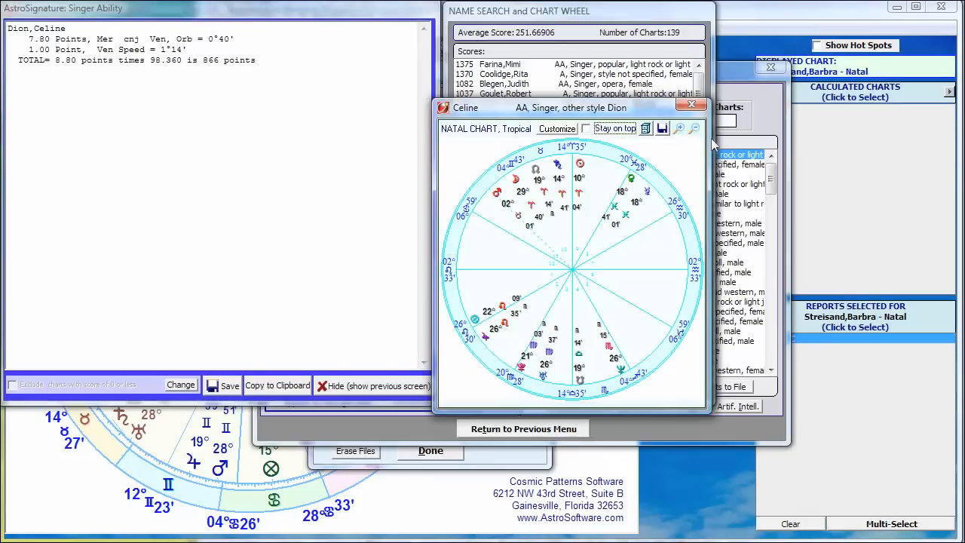
left_click(691, 105)
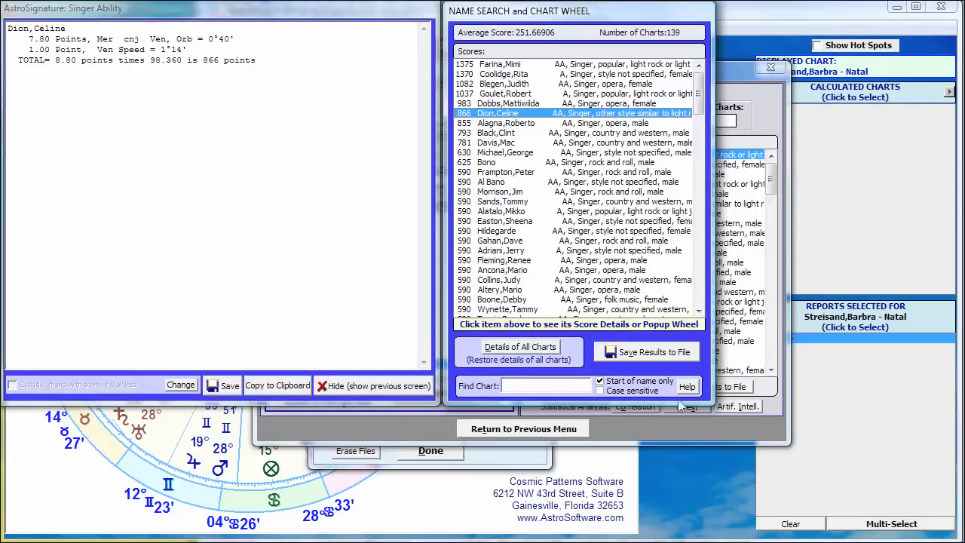
Step: Change the research category to ALL Biologist, Chemist, Engineer, Technical etc. and run the Singer Ability analysis on it
left_click(638, 420)
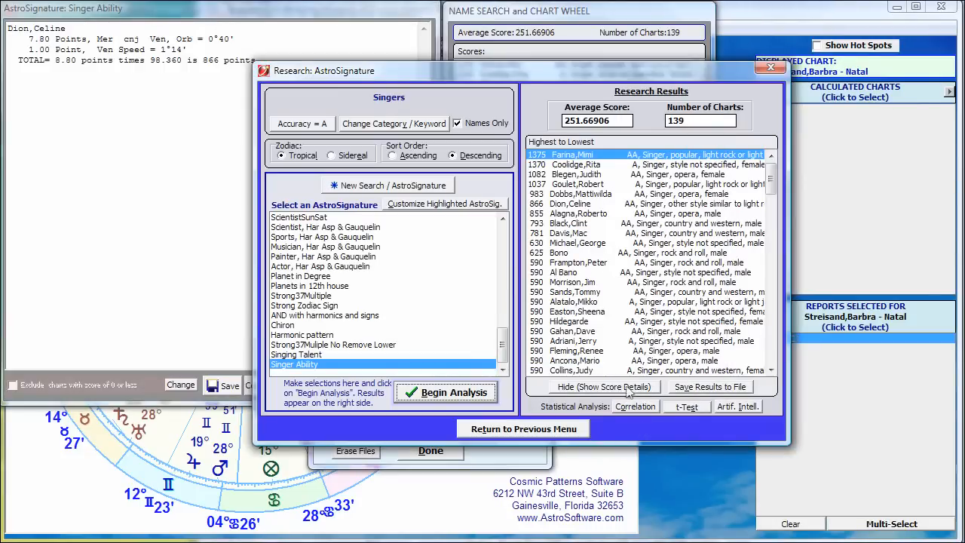
left_click(369, 124)
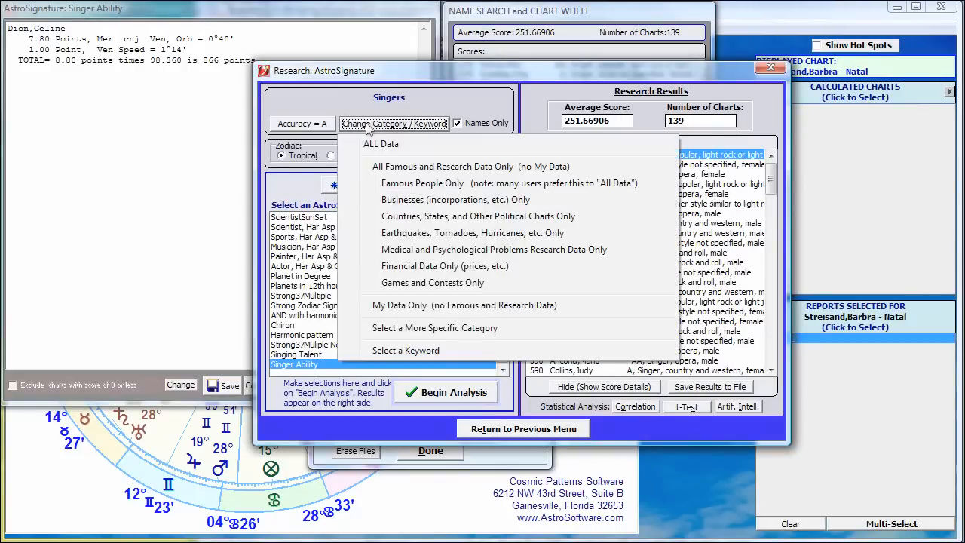
left_click(425, 330)
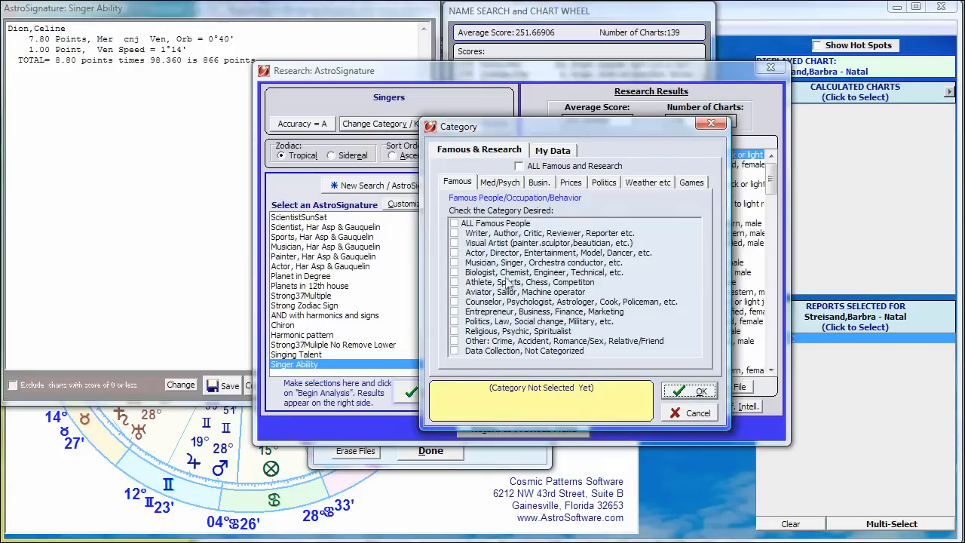
left_click(486, 273)
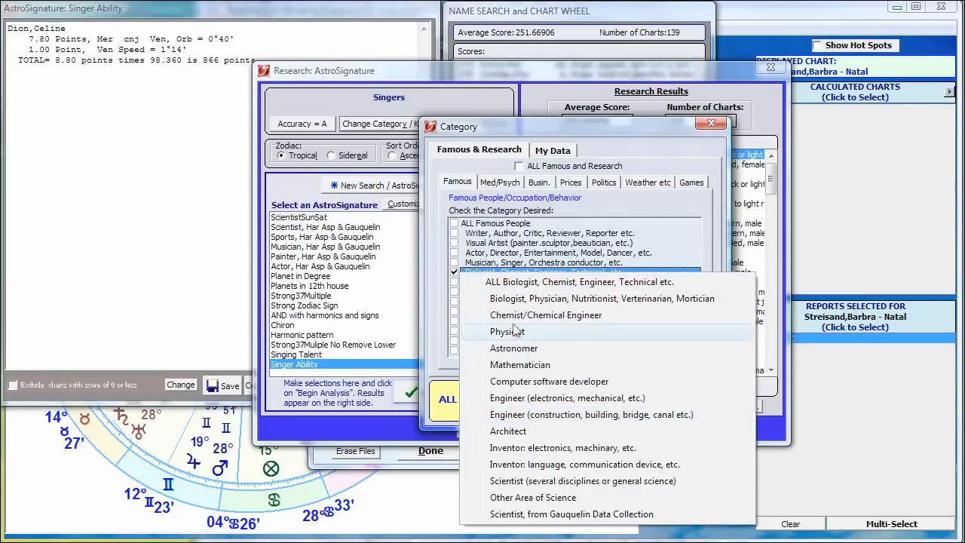
left_click(519, 284)
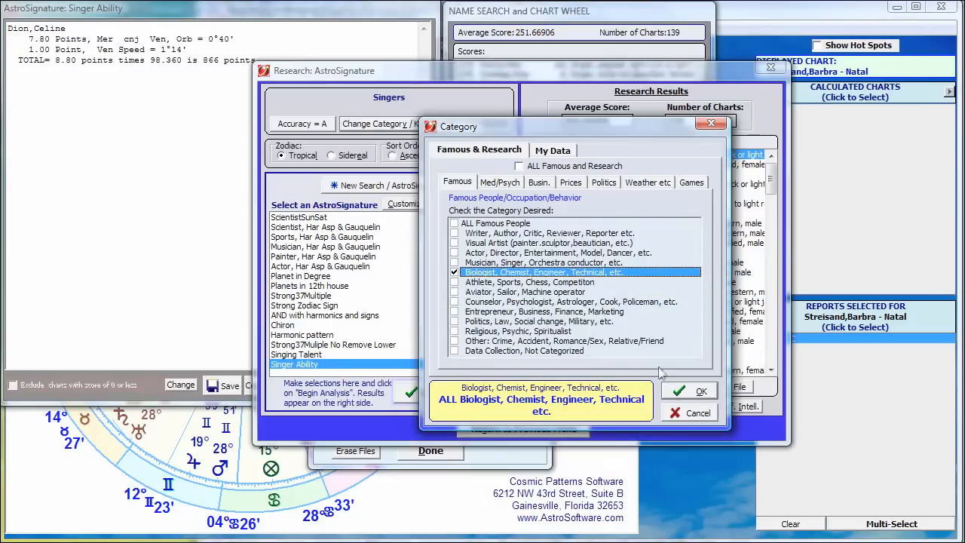
left_click(682, 391)
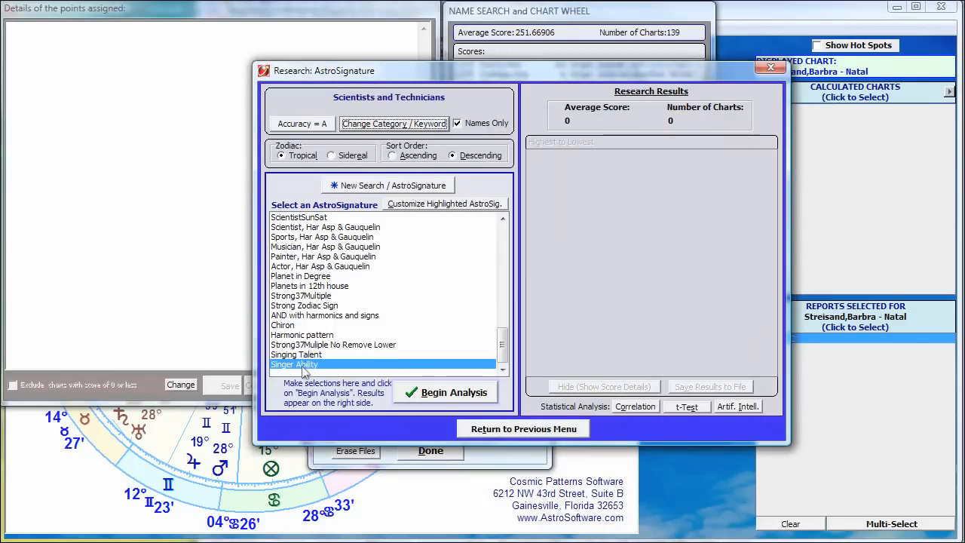
left_click(450, 392)
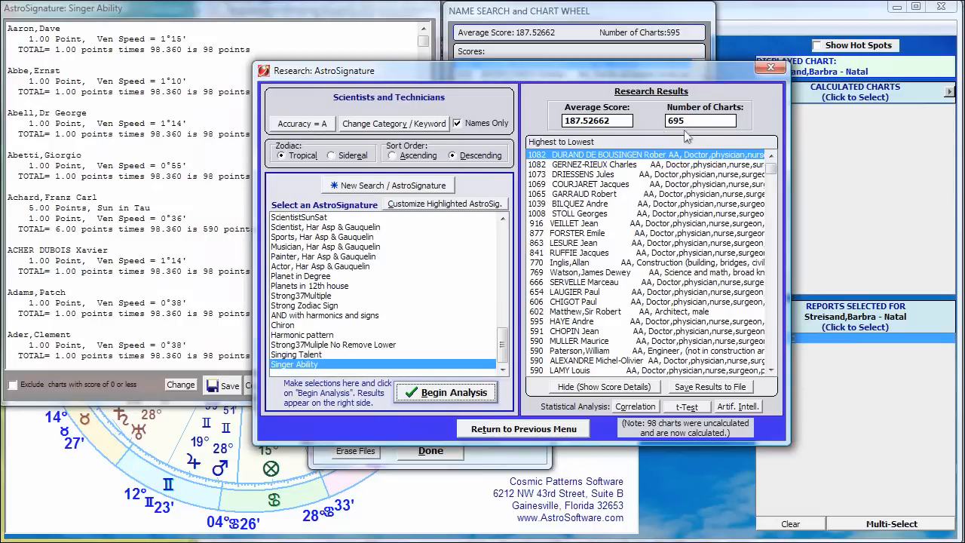
Step: Look over the scientists' ranked scores and point details, and return from the research window to the previous menu
left_click(538, 15)
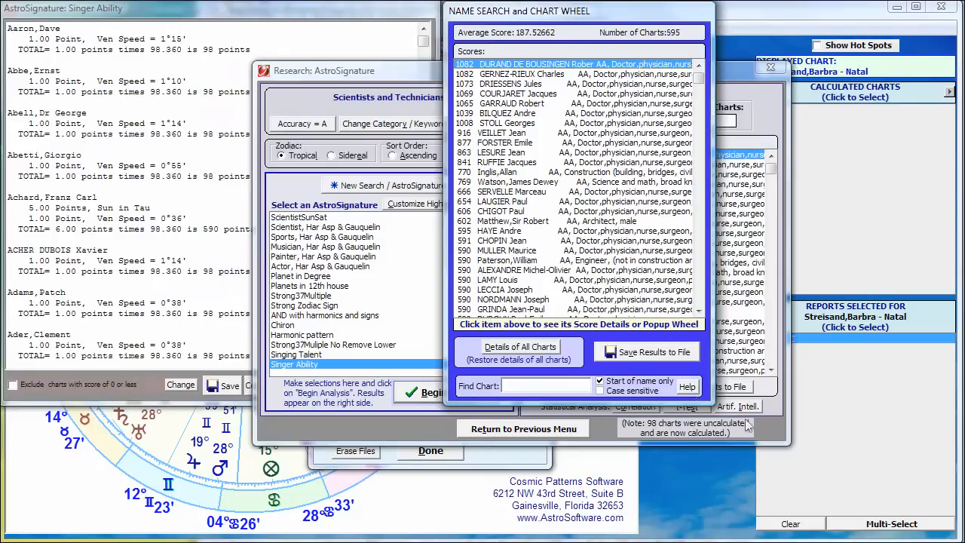
left_click(767, 436)
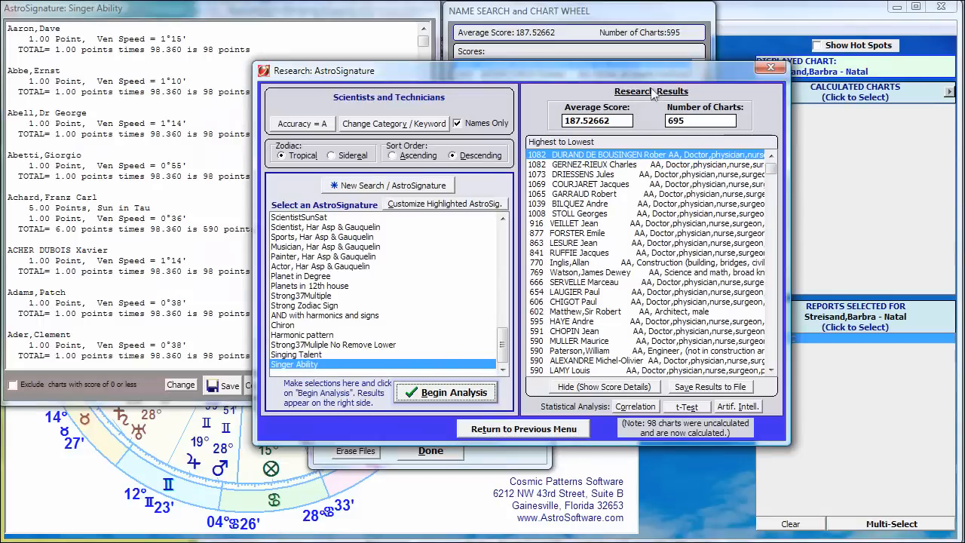
left_click(385, 7)
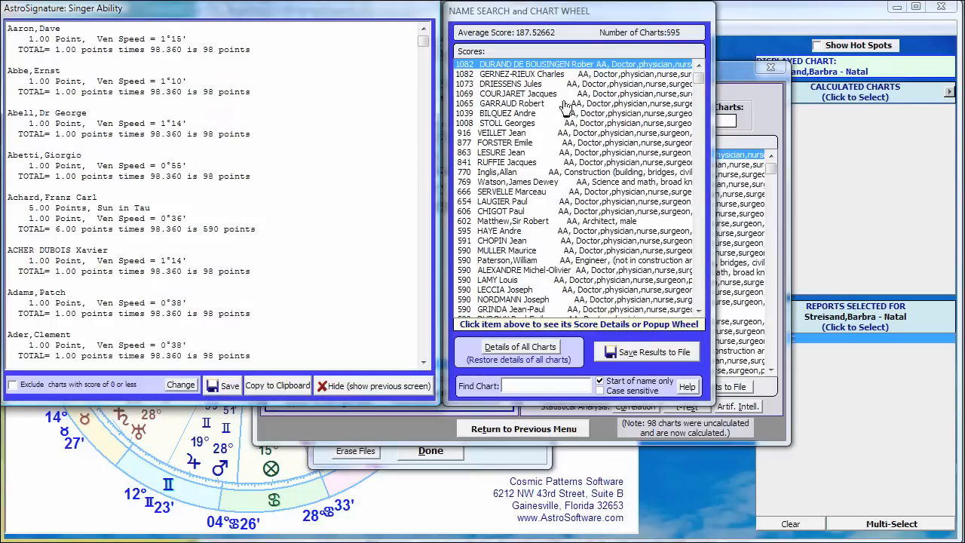
left_click(729, 75)
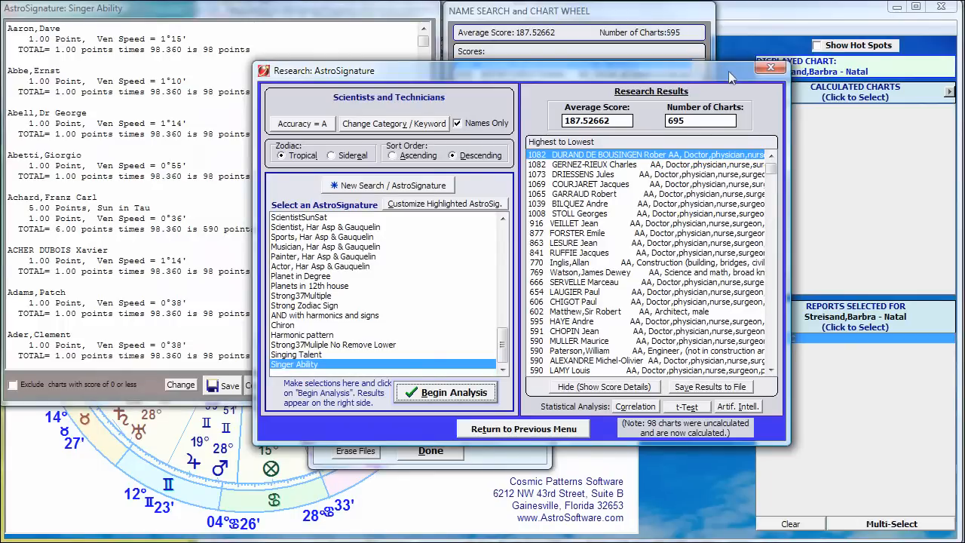
left_click(544, 434)
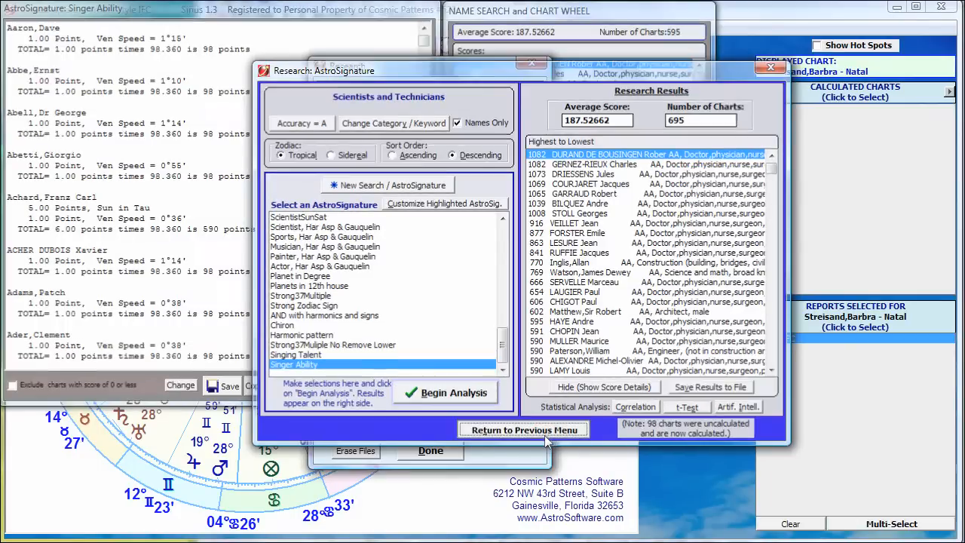